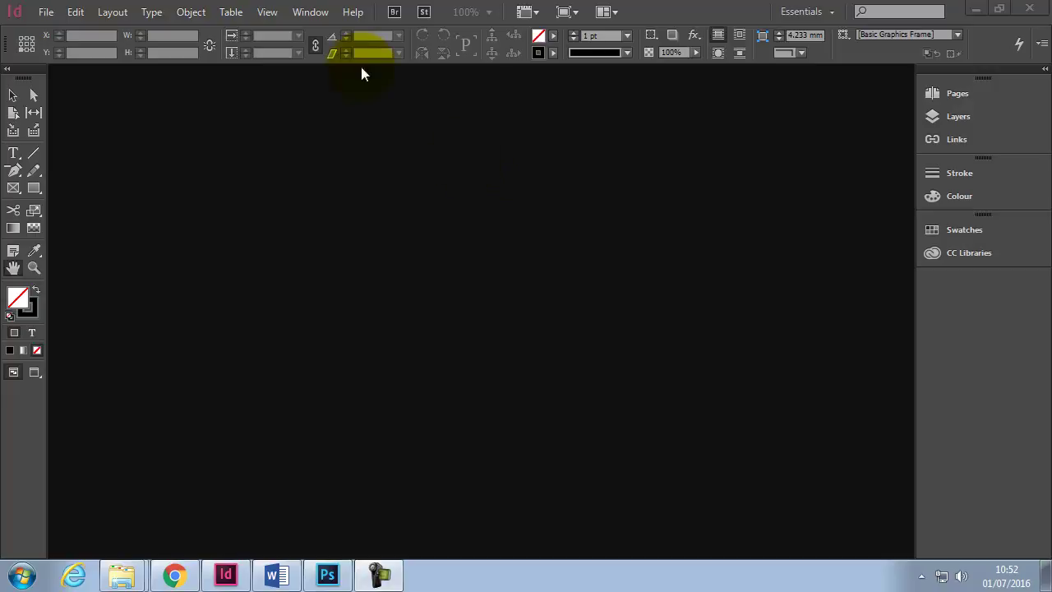
Switch to the Typography workspace and reset it, docking its text panels on the right.
{"action": "left_click", "coordinate": [308, 13]}
{"action": "mouse_move", "coordinate": [351, 50]}
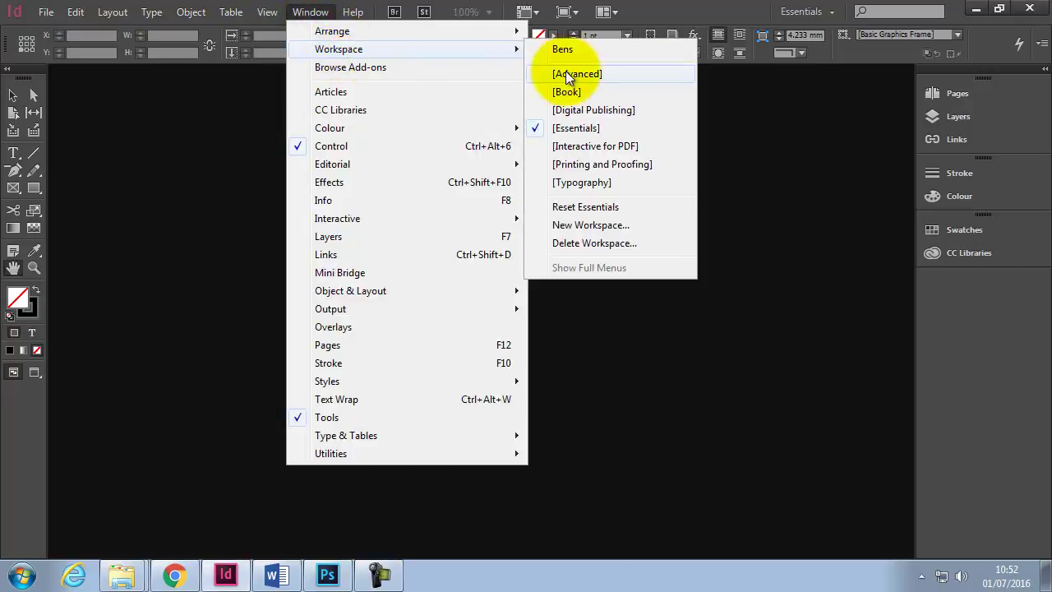
{"action": "left_click", "coordinate": [600, 183]}
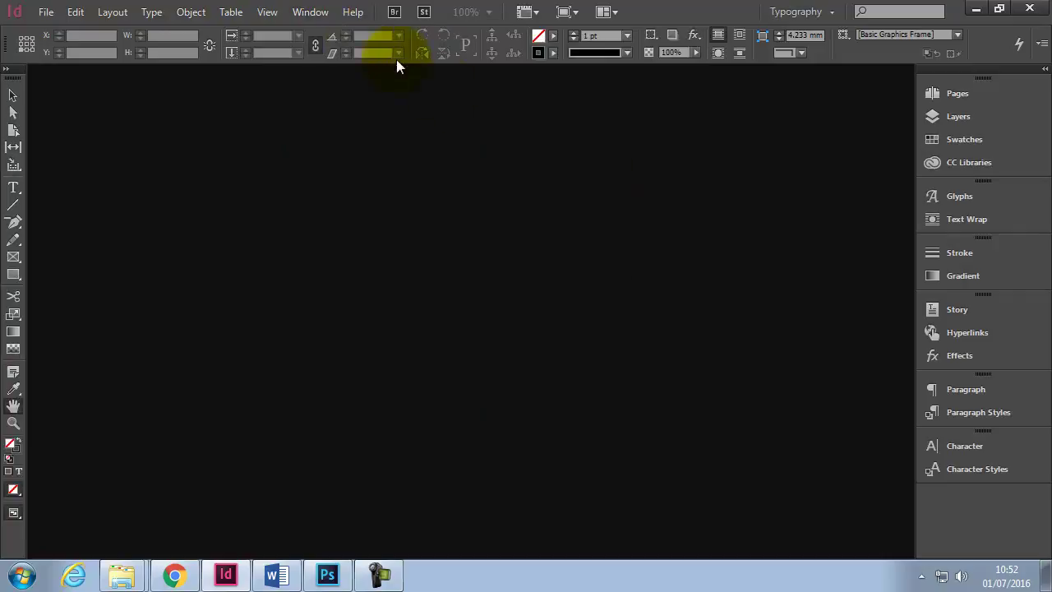
{"action": "left_click", "coordinate": [313, 14]}
{"action": "mouse_move", "coordinate": [339, 48]}
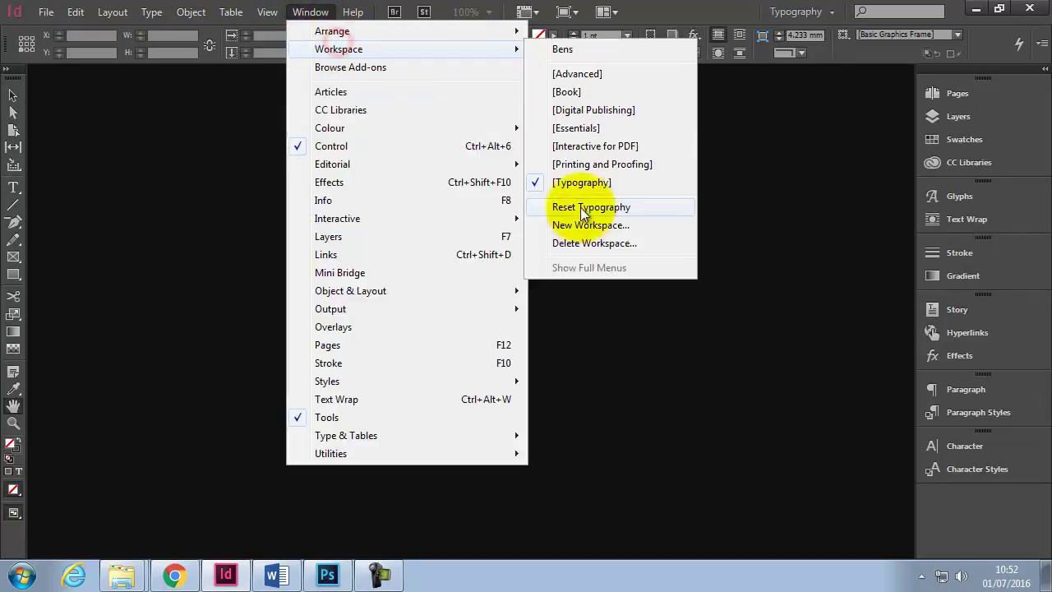
{"action": "left_click", "coordinate": [587, 209]}
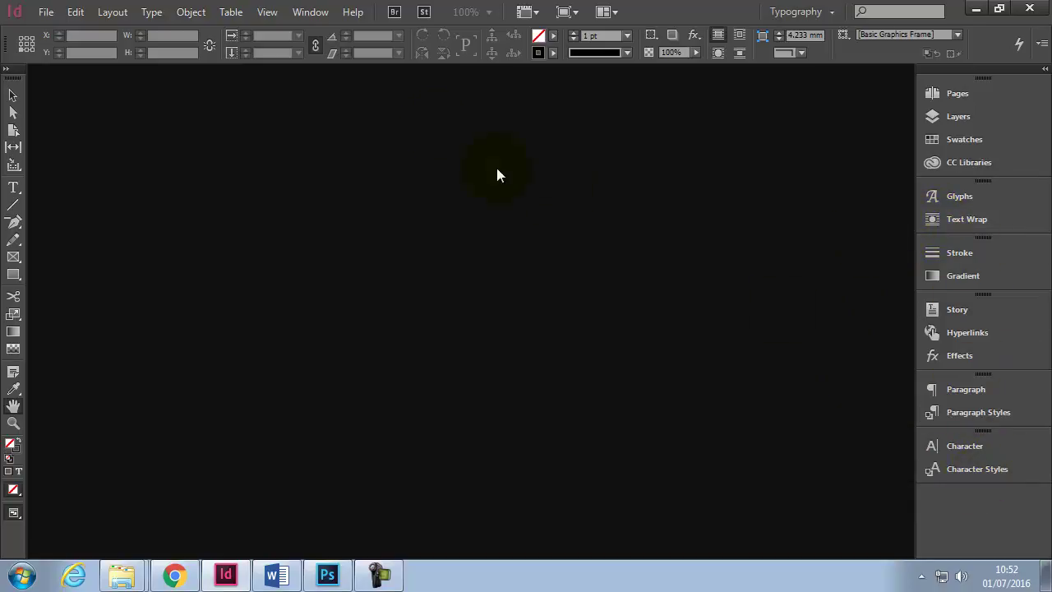
{"action": "left_click", "coordinate": [325, 16]}
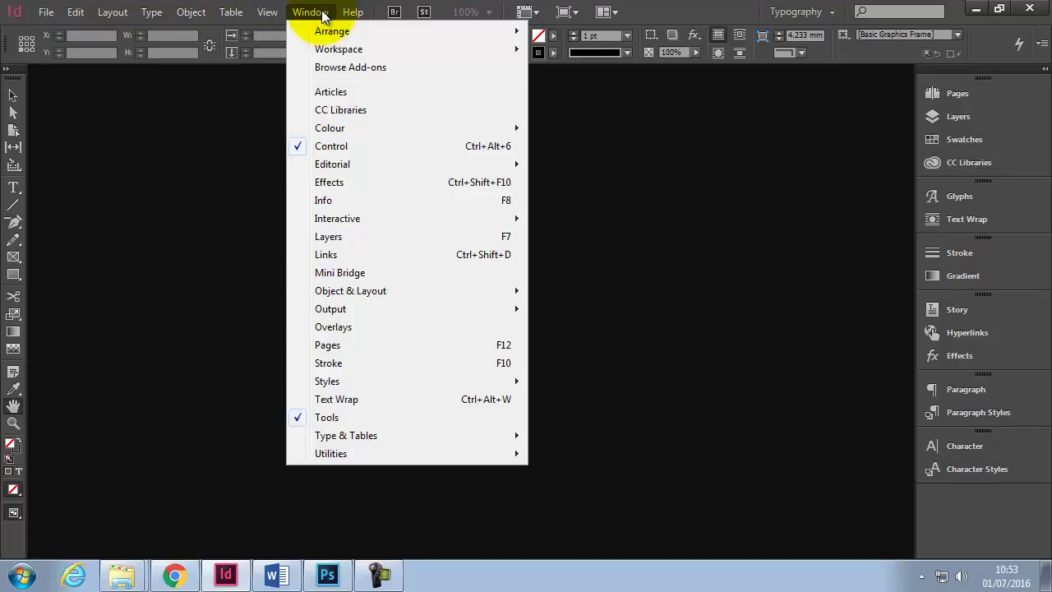
Open zine ACA.indd and scroll its Pages panel thumbnails down to page 12.
{"action": "left_click", "coordinate": [219, 159]}
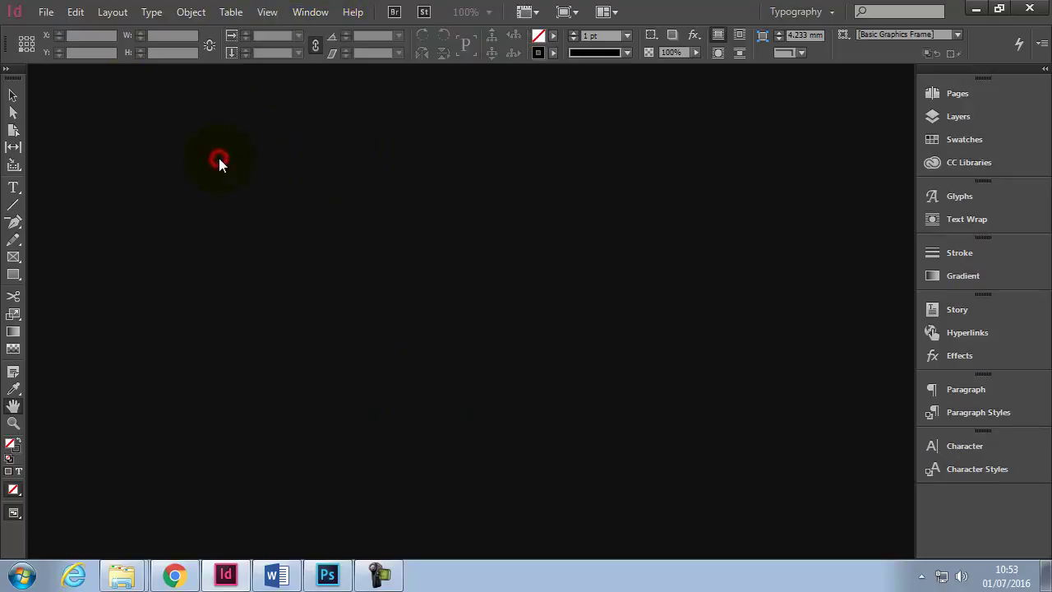
{"action": "left_click", "coordinate": [45, 16]}
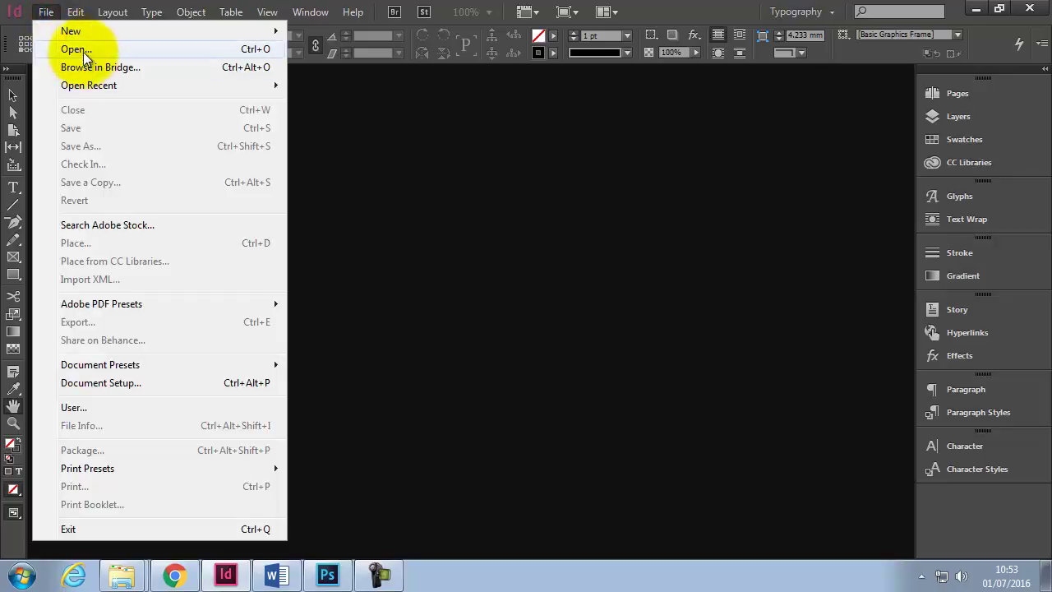
{"action": "left_click", "coordinate": [82, 50]}
{"action": "left_click", "coordinate": [593, 233]}
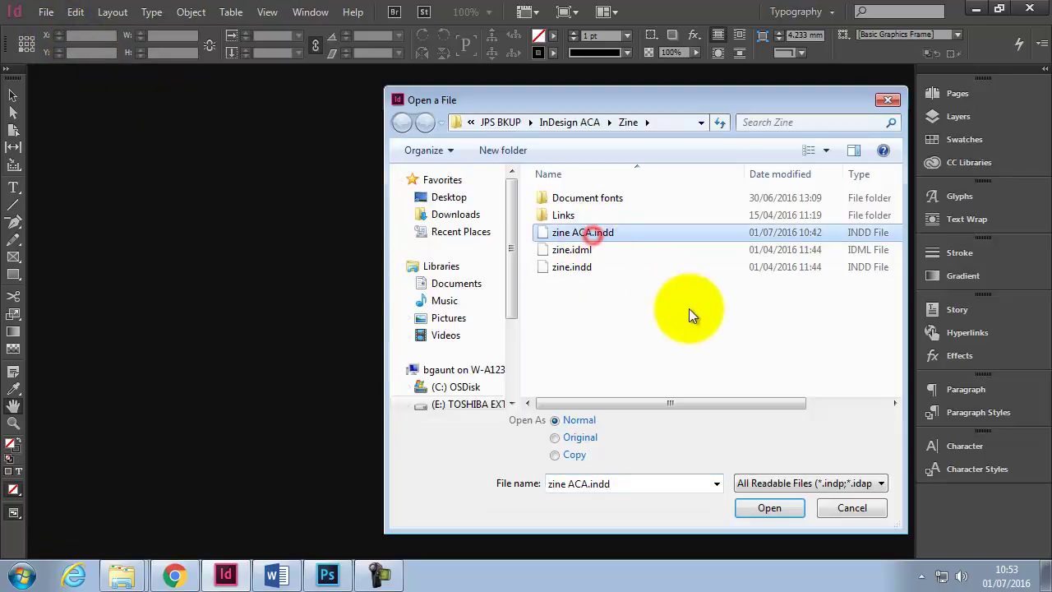
{"action": "left_click", "coordinate": [771, 507]}
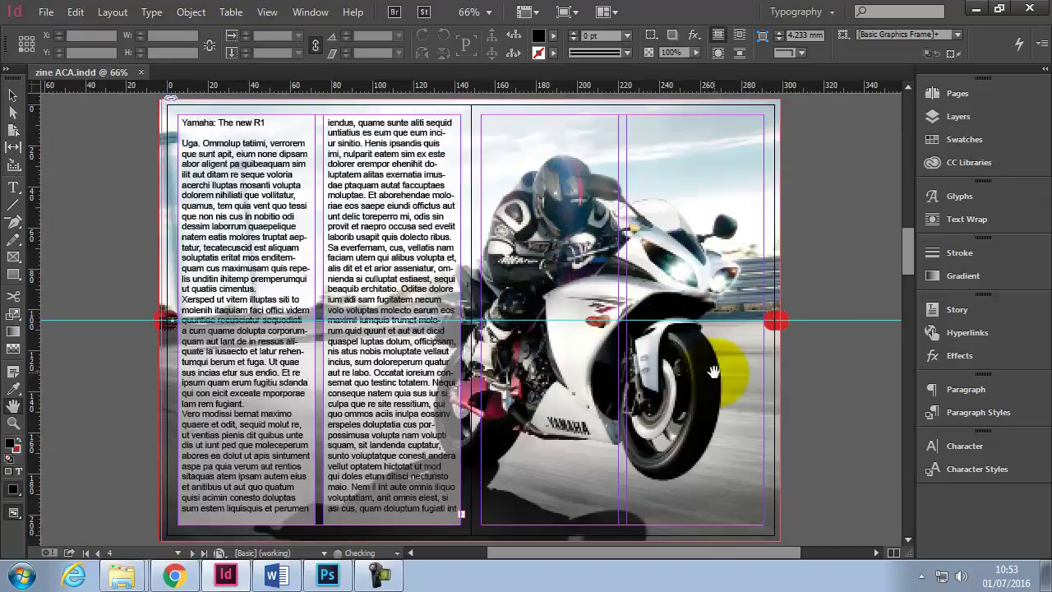
{"action": "left_click", "coordinate": [954, 94]}
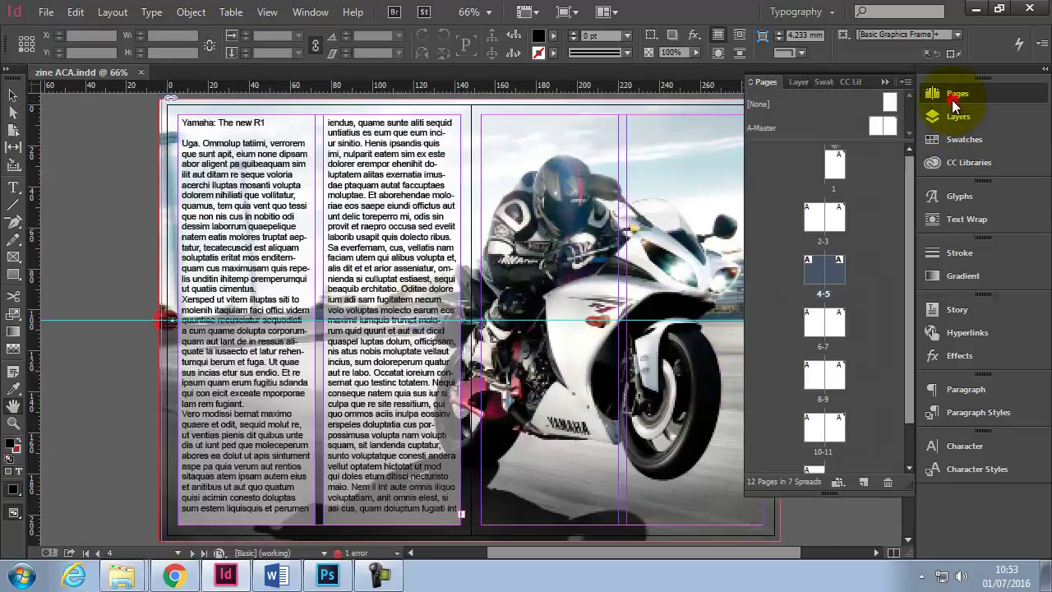
{"action": "left_click_drag", "start_coordinate": [909, 200], "coordinate": [910, 235]}
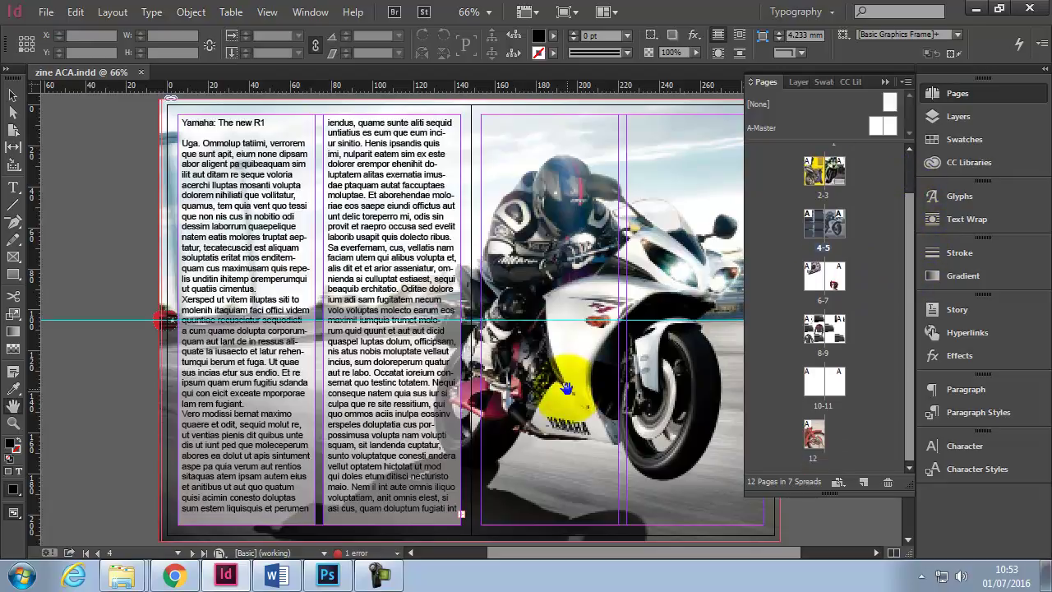
{"action": "double_click", "coordinate": [359, 554]}
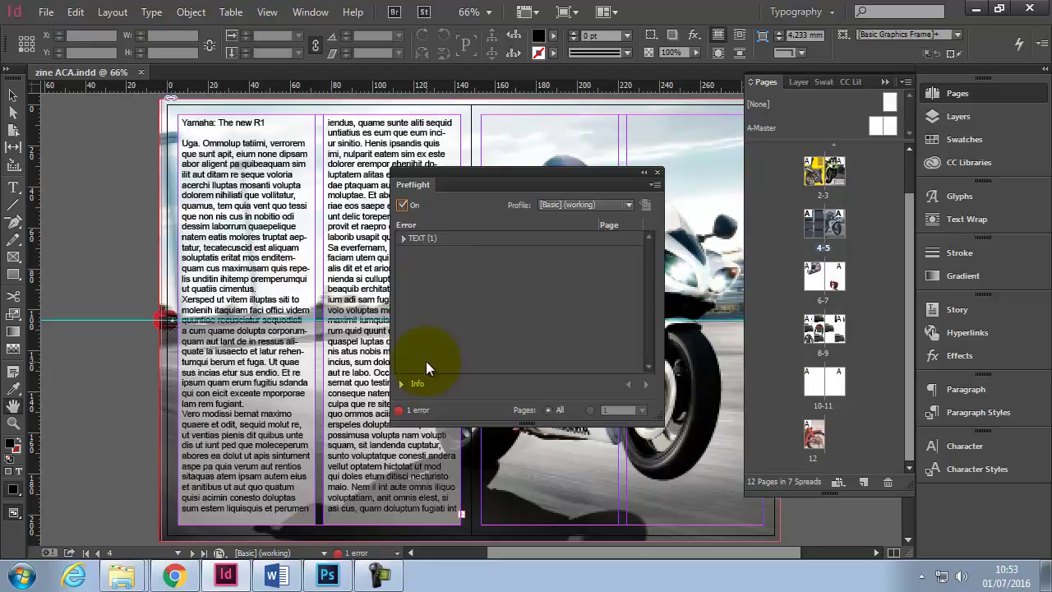
{"action": "left_click", "coordinate": [405, 237]}
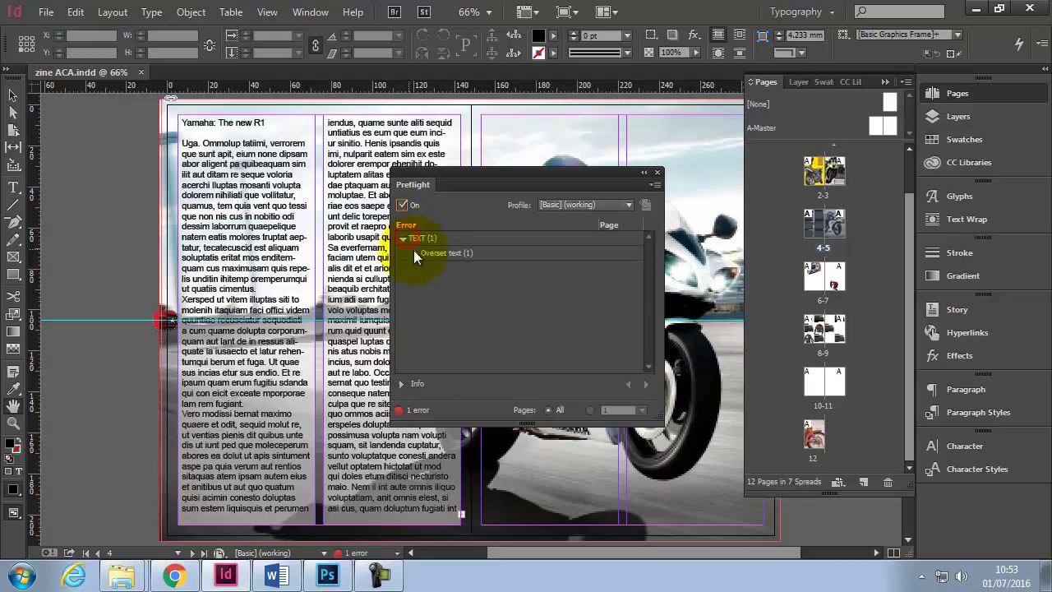
{"action": "left_click", "coordinate": [415, 253]}
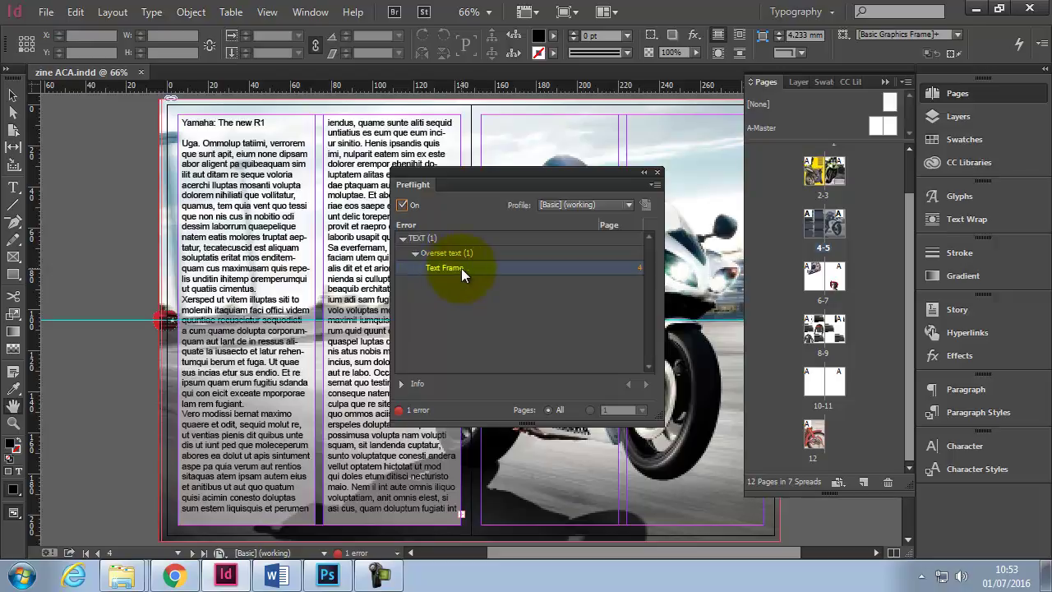
{"action": "double_click", "coordinate": [461, 268]}
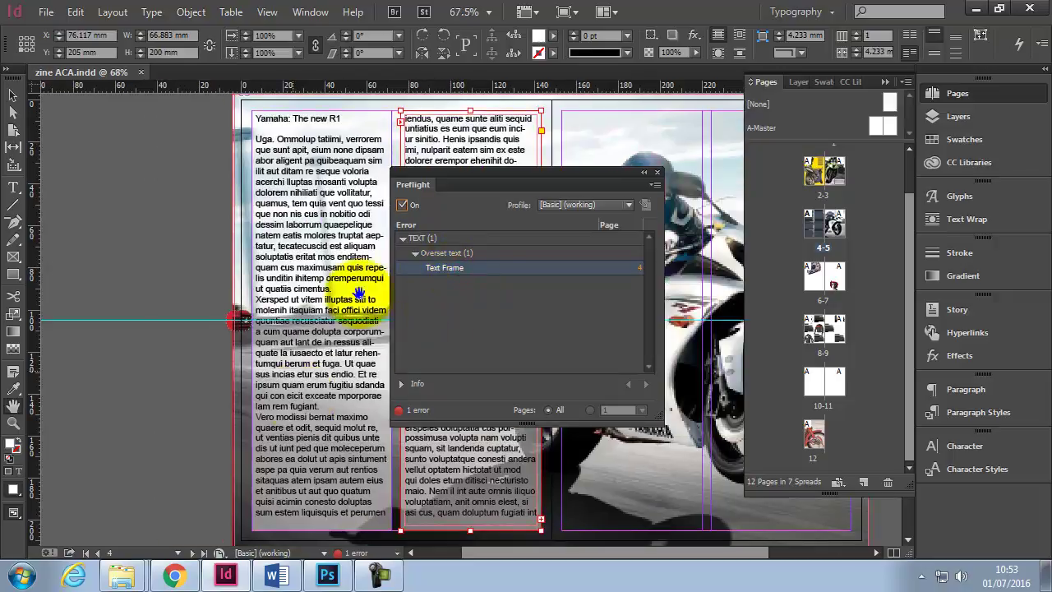
{"action": "left_click", "coordinate": [658, 172]}
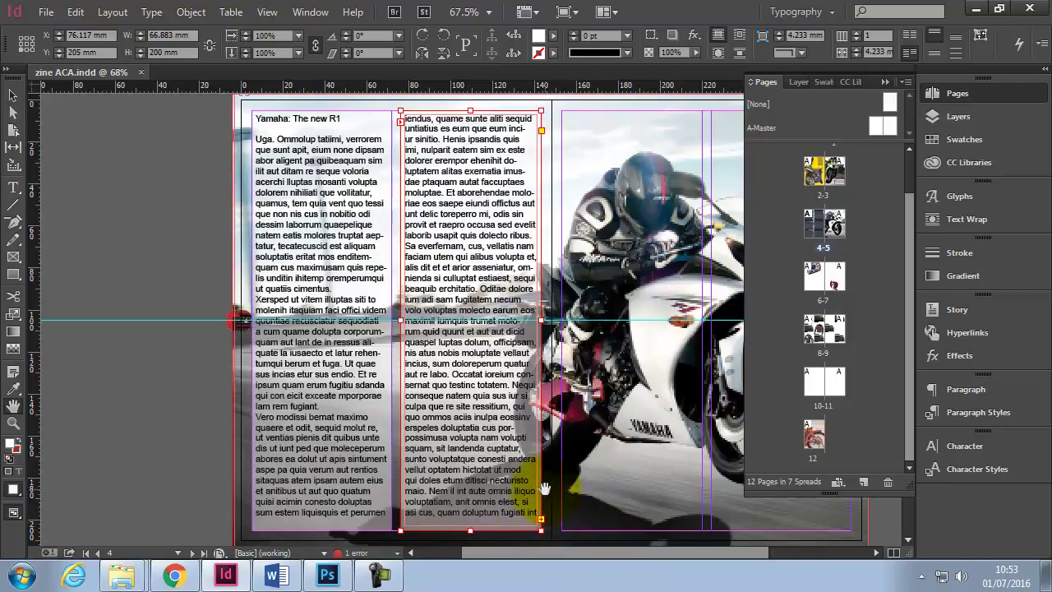
{"action": "left_click_drag", "start_coordinate": [589, 553], "coordinate": [652, 551]}
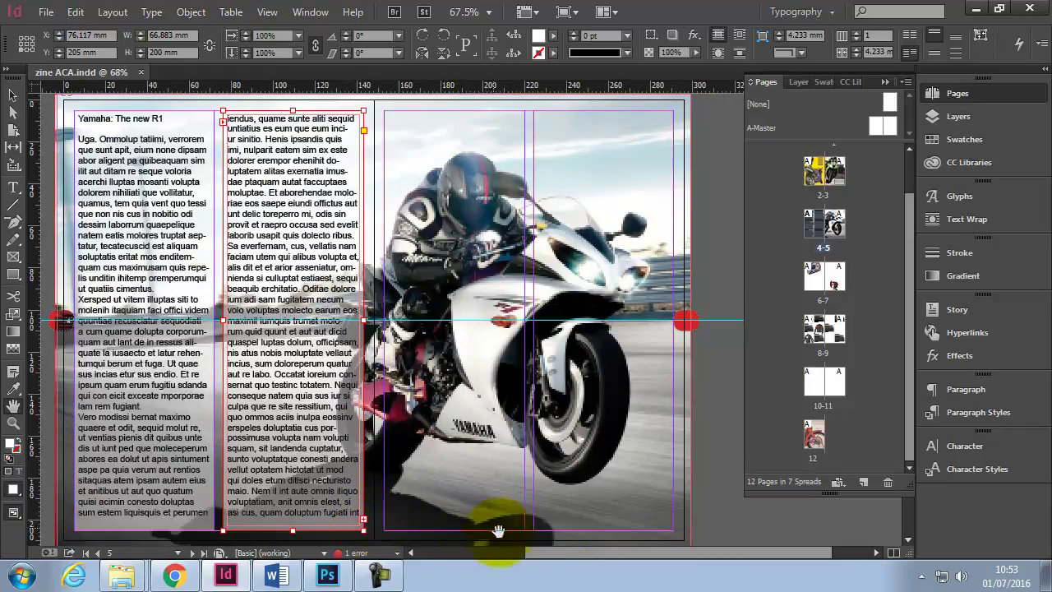
{"action": "left_click_drag", "start_coordinate": [558, 553], "coordinate": [514, 553]}
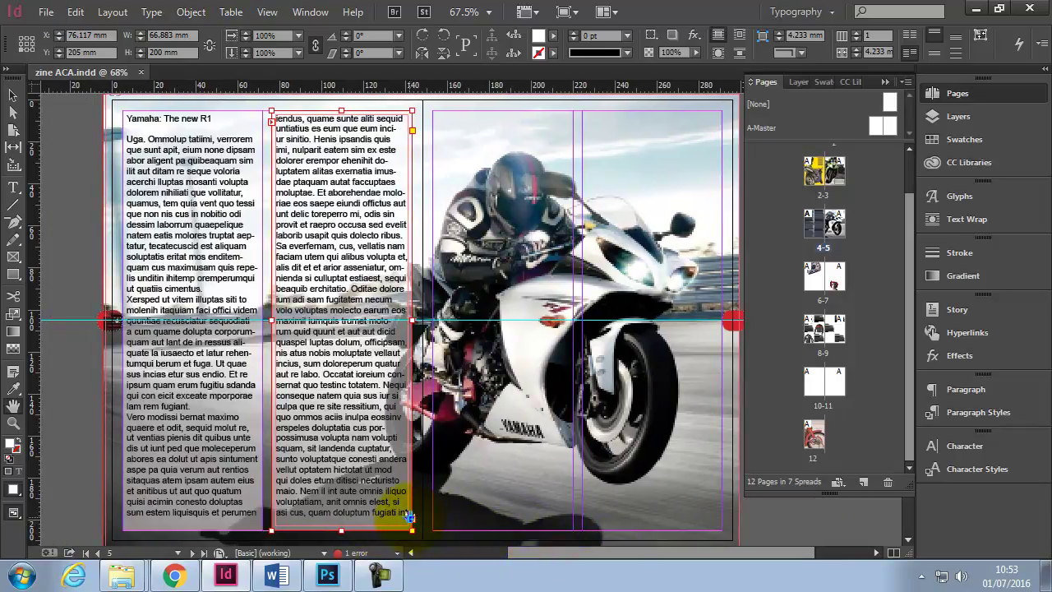
{"action": "left_click", "coordinate": [12, 95]}
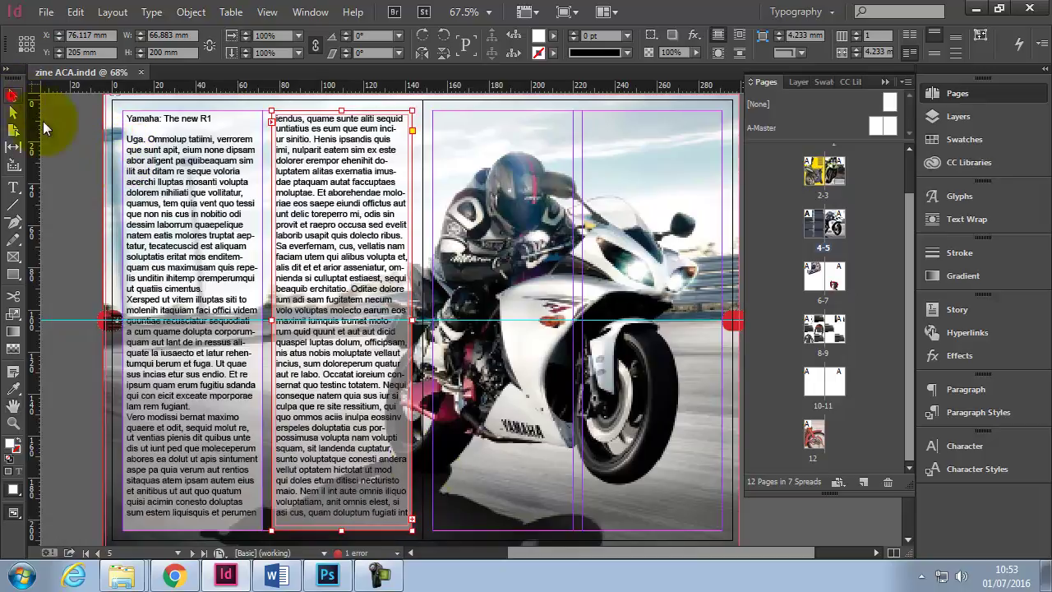
{"action": "left_click", "coordinate": [413, 526]}
{"action": "left_click_drag", "start_coordinate": [436, 320], "coordinate": [573, 531]}
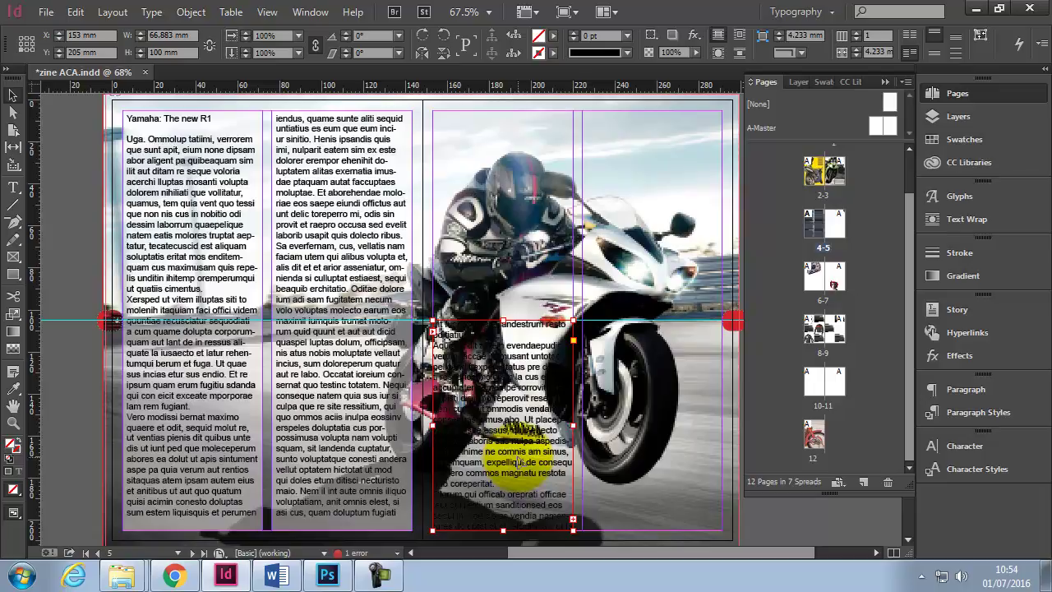
{"action": "key", "text": "Delete"}
{"action": "scroll", "coordinate": [588, 549], "scroll_direction": "left", "scroll_amount": 3}
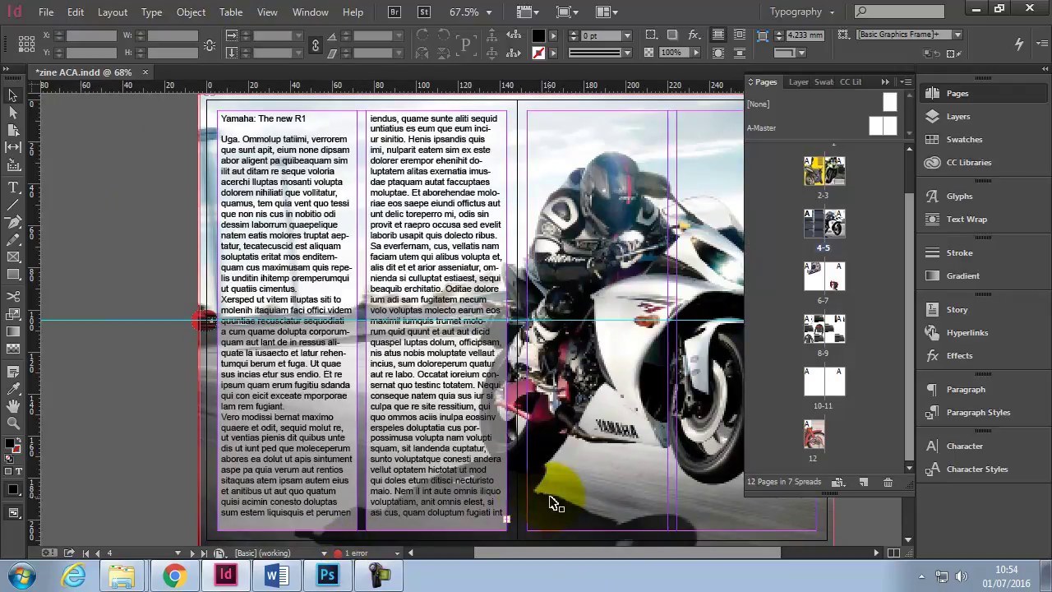
Go to spread 10–11, zoom in on its red edge tabs, then fit the spread in the window.
{"action": "left_click_drag", "start_coordinate": [641, 552], "coordinate": [674, 552]}
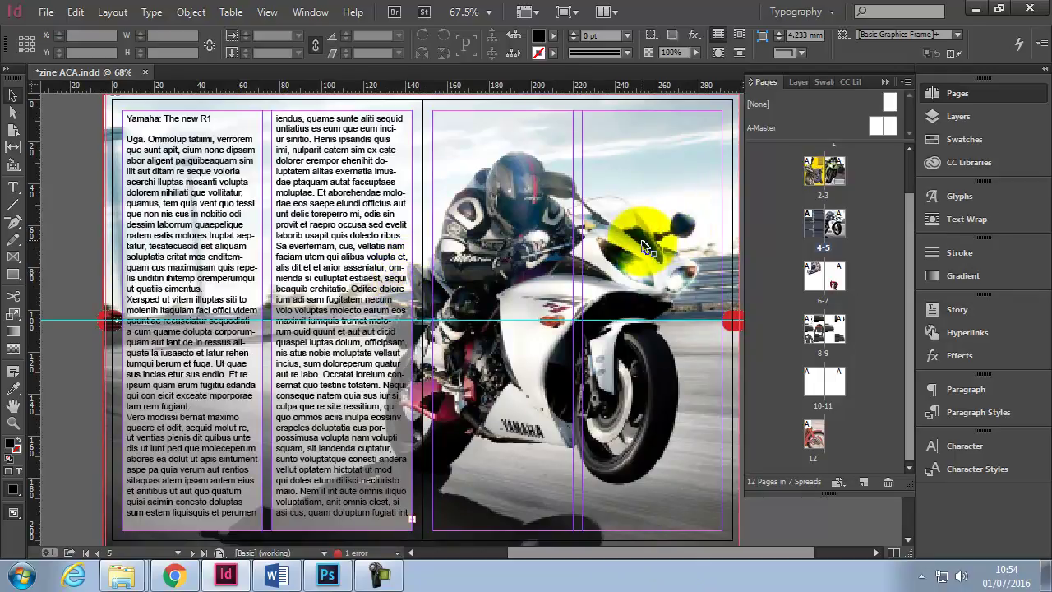
{"action": "double_click", "coordinate": [827, 405]}
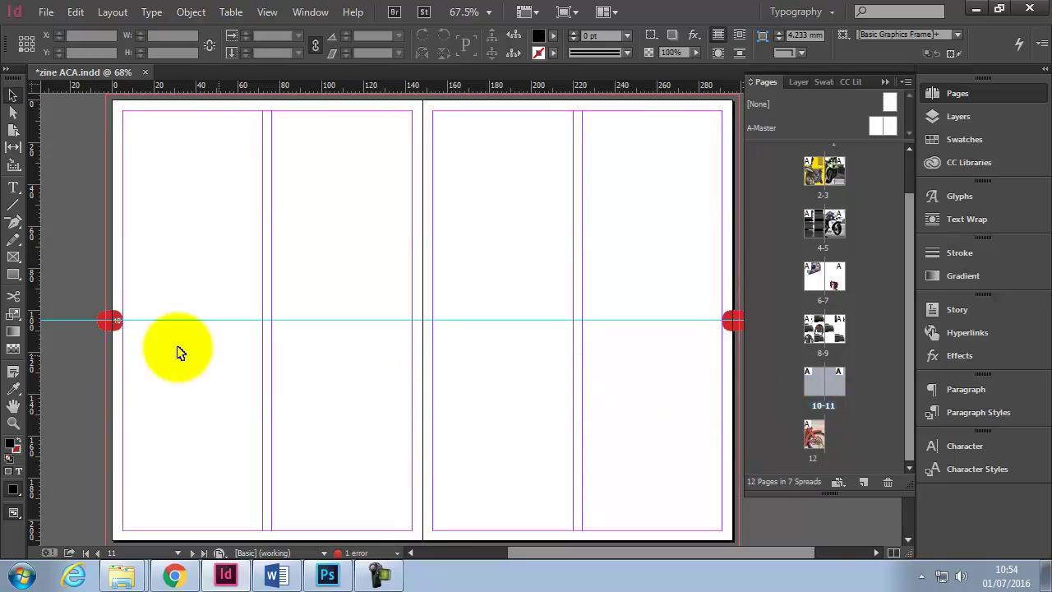
{"action": "left_click", "coordinate": [13, 423]}
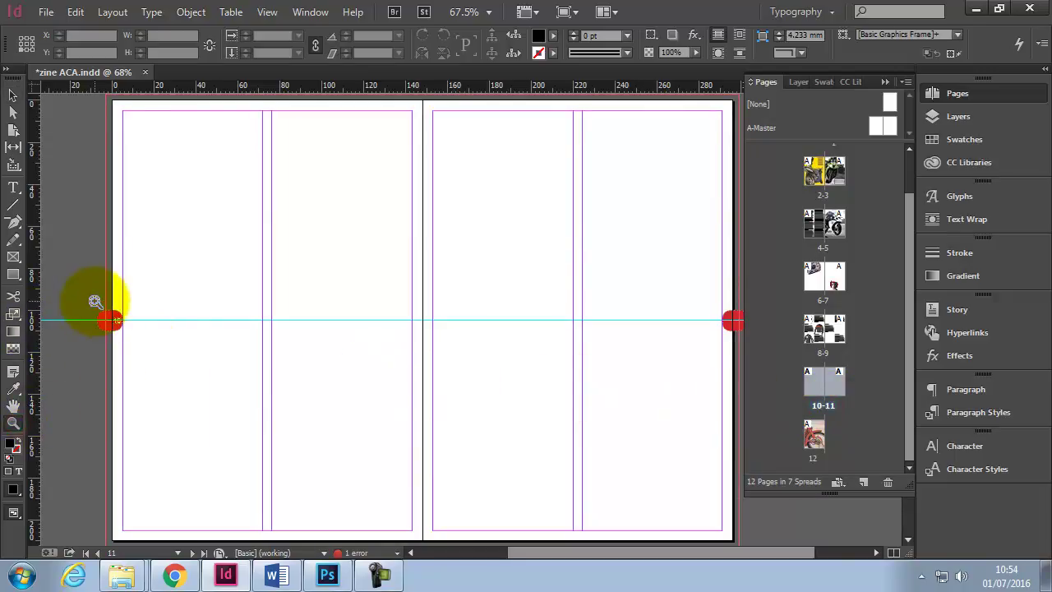
{"action": "left_click_drag", "start_coordinate": [88, 290], "coordinate": [158, 361]}
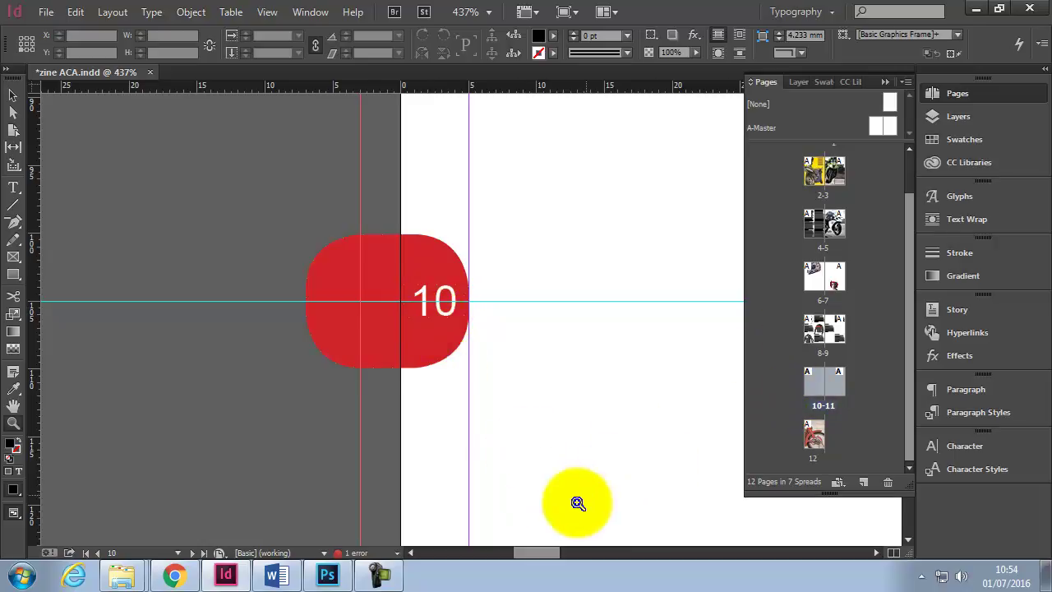
{"action": "left_click_drag", "start_coordinate": [531, 558], "coordinate": [758, 546]}
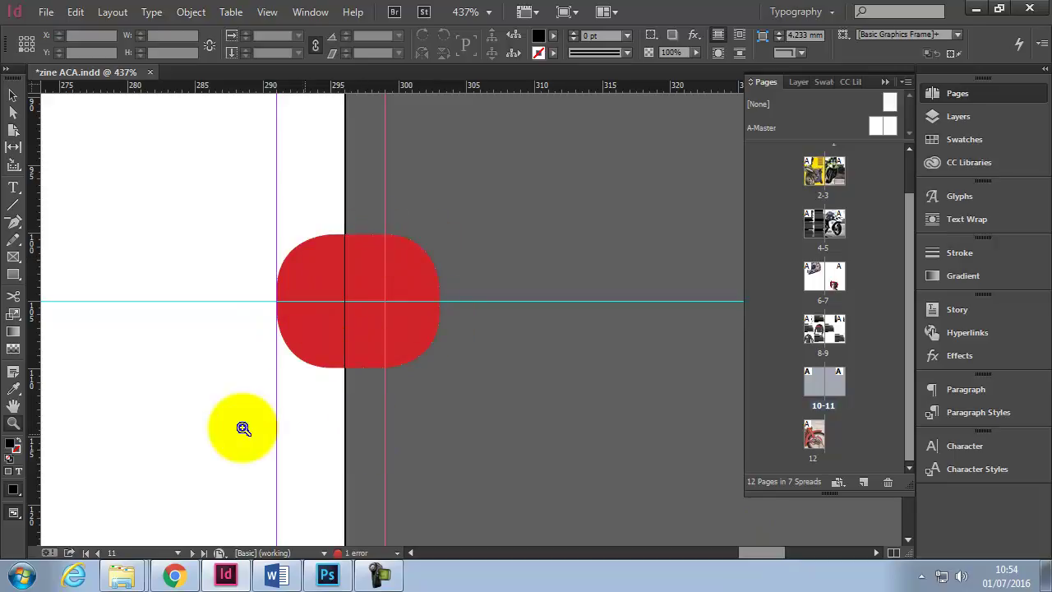
{"action": "double_click", "coordinate": [13, 406]}
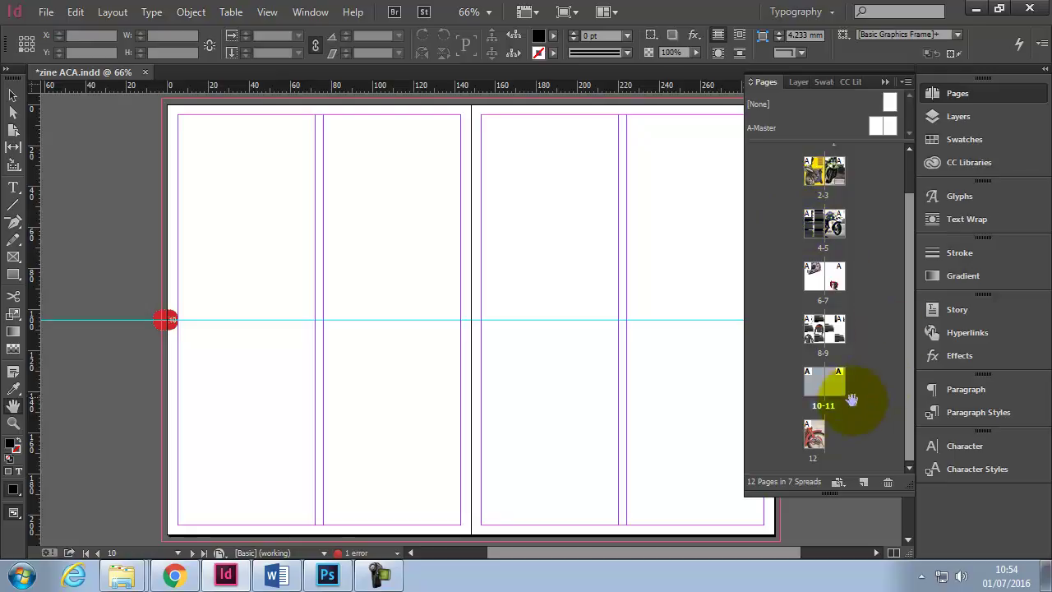
{"action": "left_click", "coordinate": [826, 403]}
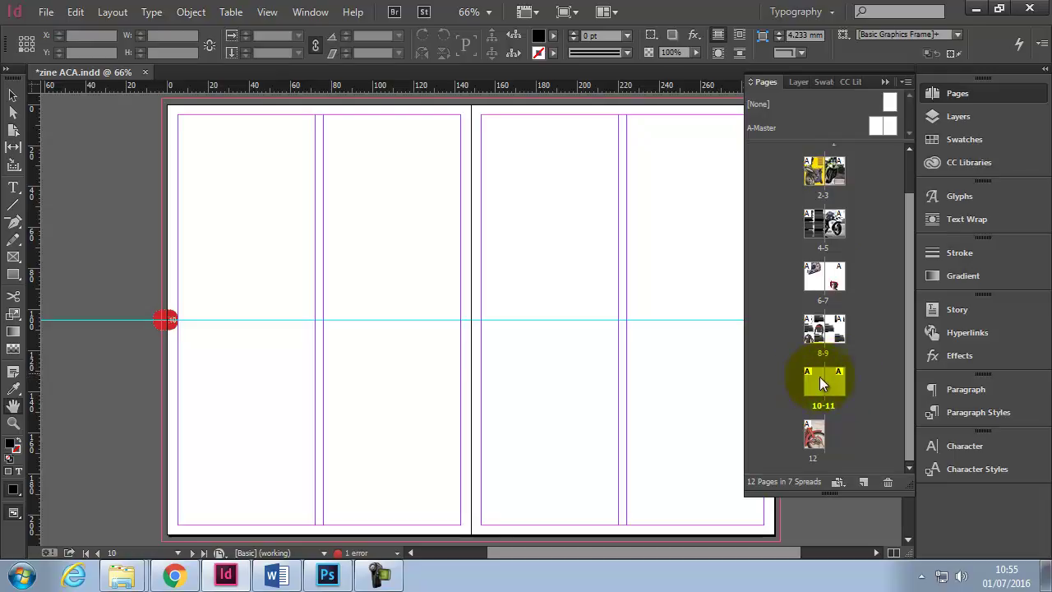
{"action": "left_click_drag", "start_coordinate": [842, 374], "coordinate": [879, 139]}
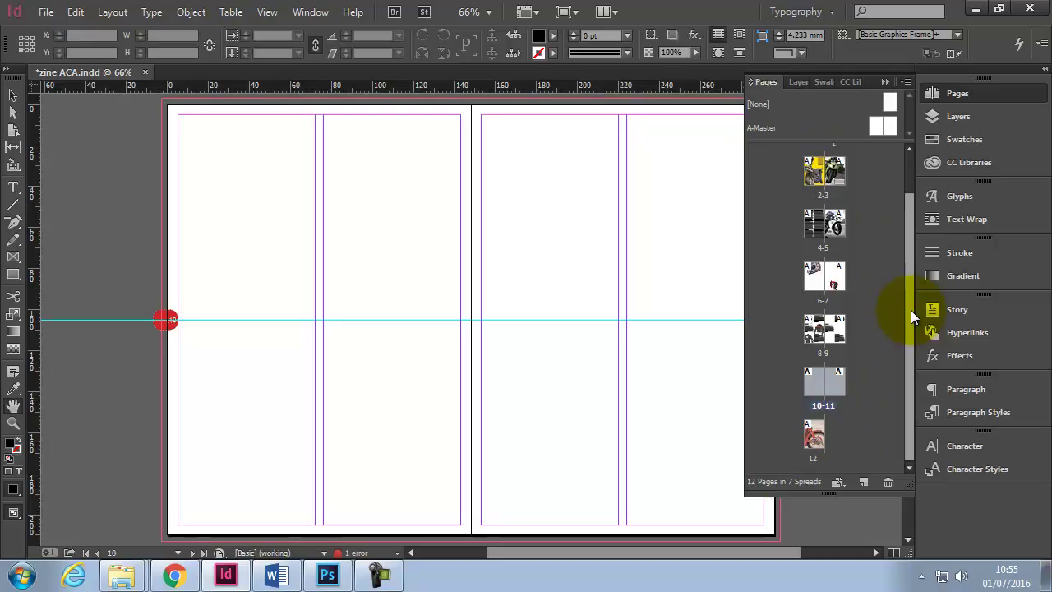
{"action": "scroll", "coordinate": [909, 310], "scroll_direction": "up", "scroll_amount": 2}
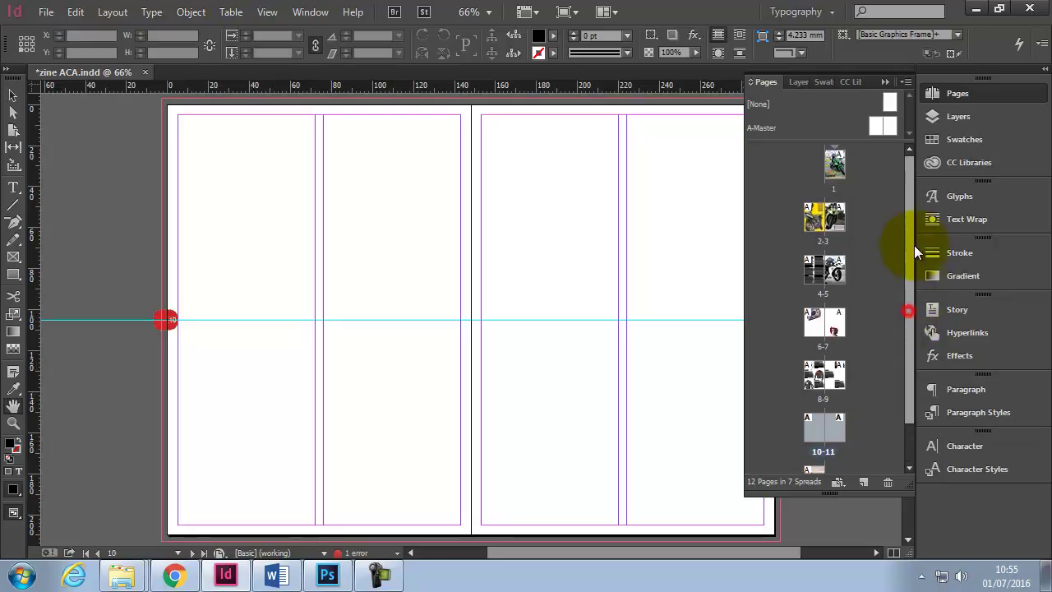
Open A-Master for editing, zoom in on its red A tab, then fit the master spread.
{"action": "double_click", "coordinate": [772, 128]}
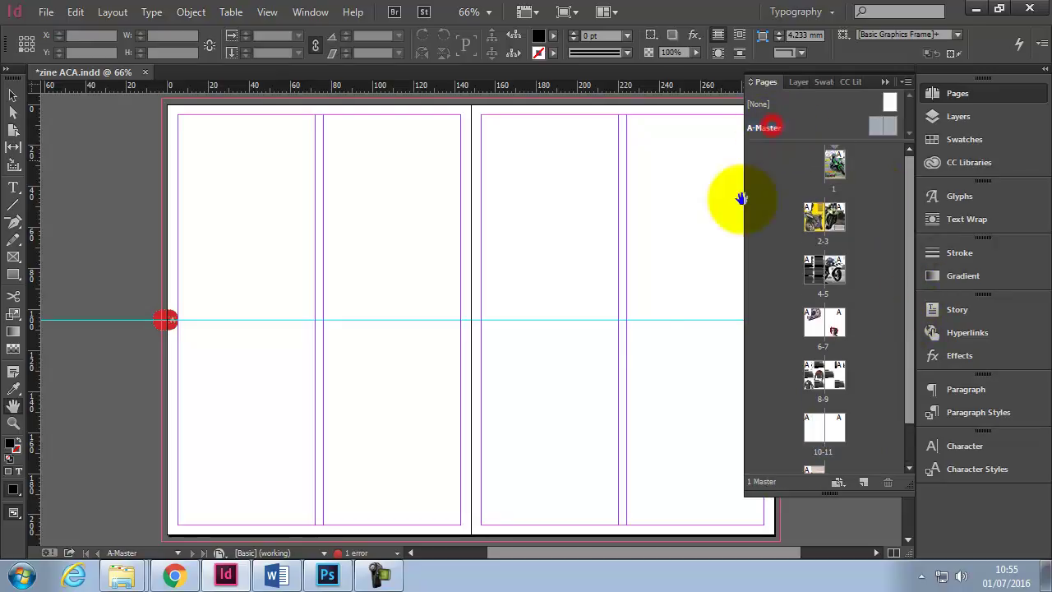
{"action": "mouse_move", "coordinate": [651, 552]}
{"action": "left_mouse_down"}
{"action": "mouse_move", "coordinate": [695, 552]}
{"action": "mouse_move", "coordinate": [635, 547]}
{"action": "mouse_move", "coordinate": [676, 548]}
{"action": "left_mouse_up"}
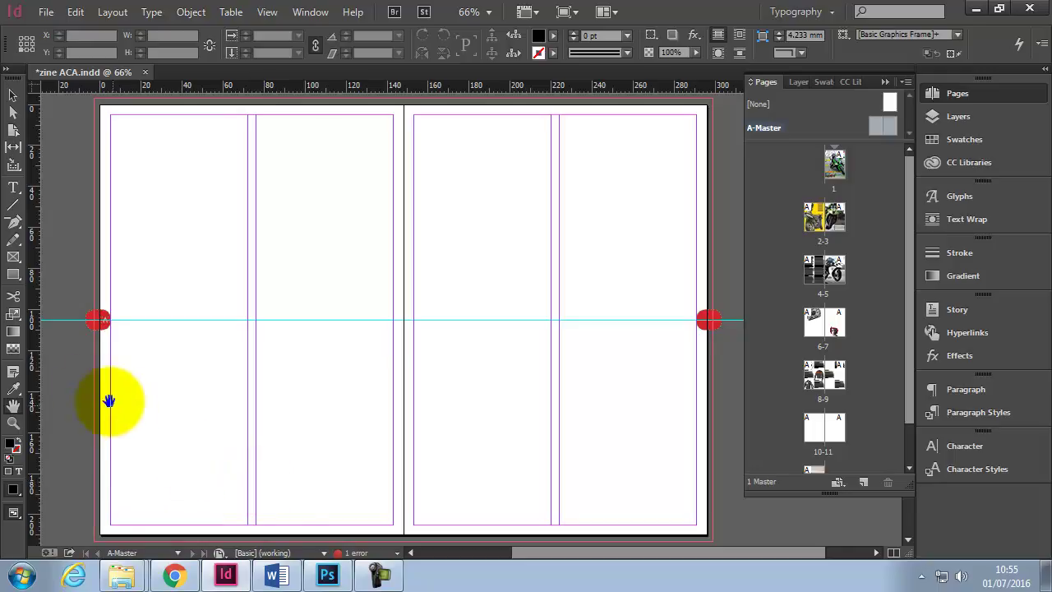
{"action": "left_click", "coordinate": [13, 424]}
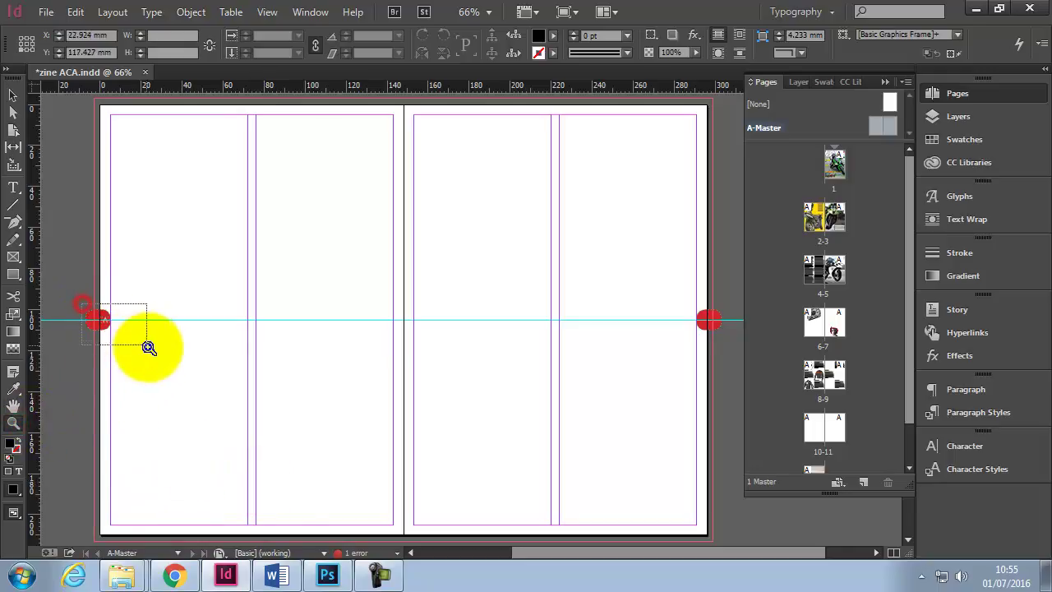
{"action": "left_click_drag", "start_coordinate": [148, 348], "coordinate": [148, 345]}
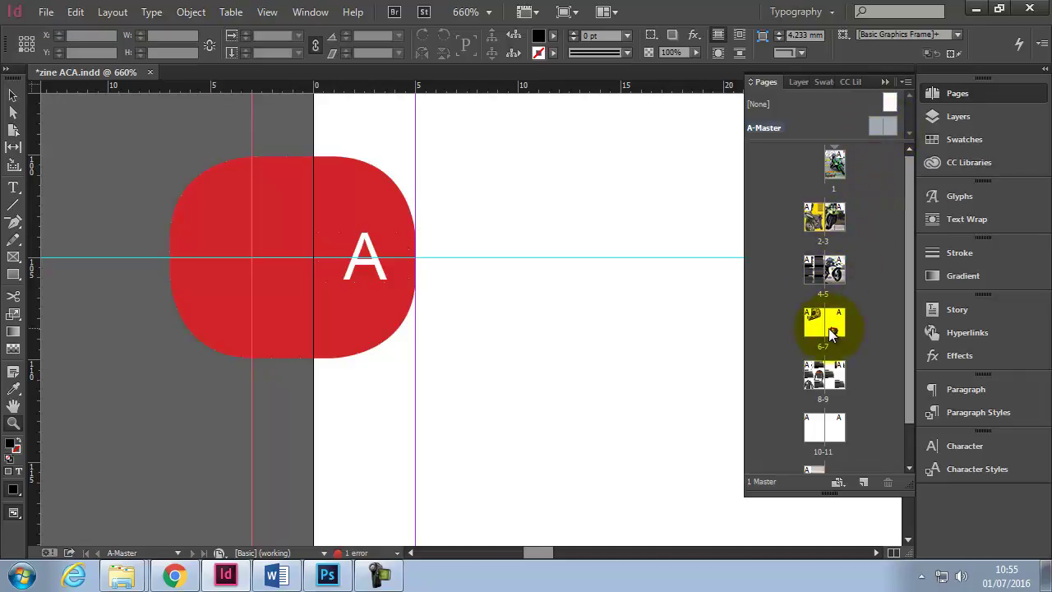
{"action": "double_click", "coordinate": [13, 405]}
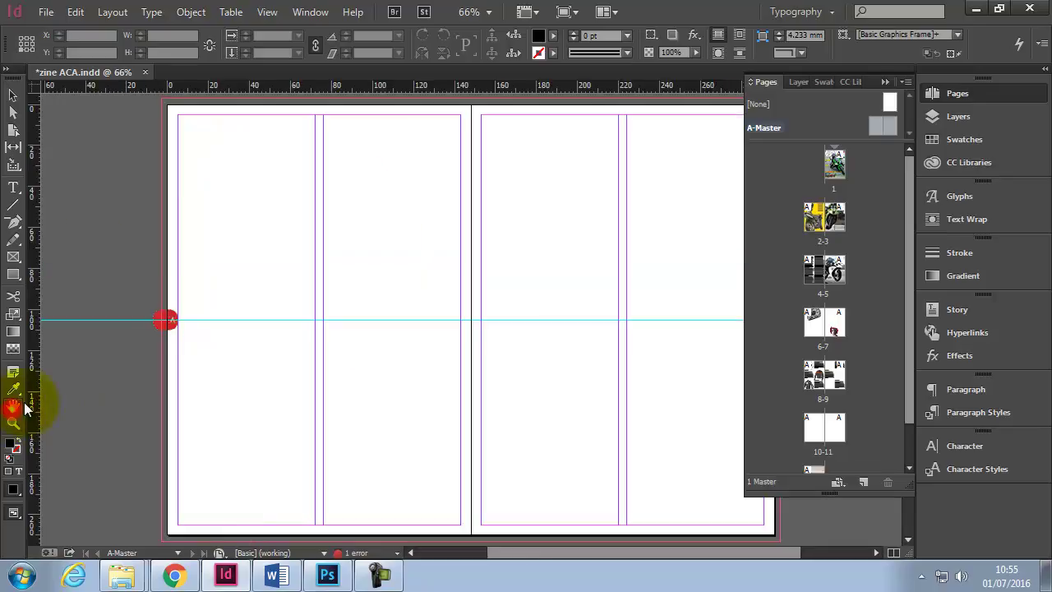
Draw a black 68 × 70.5 mm square on A-Master's right page and check it on spreads 10-11, 8-9, 6-7.
{"action": "left_click", "coordinate": [13, 273]}
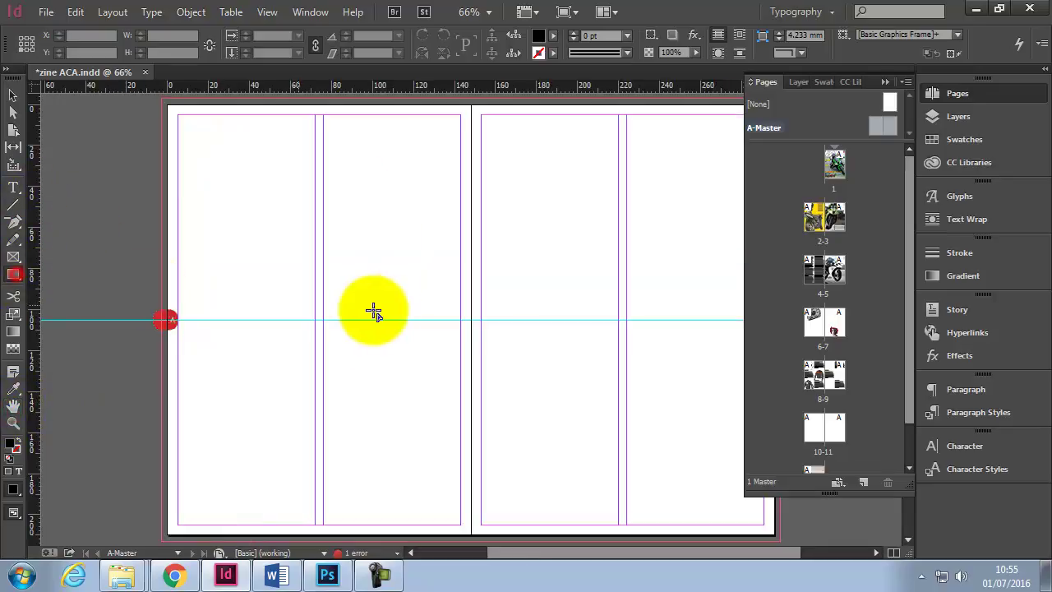
{"action": "left_click_drag", "start_coordinate": [556, 250], "coordinate": [698, 396]}
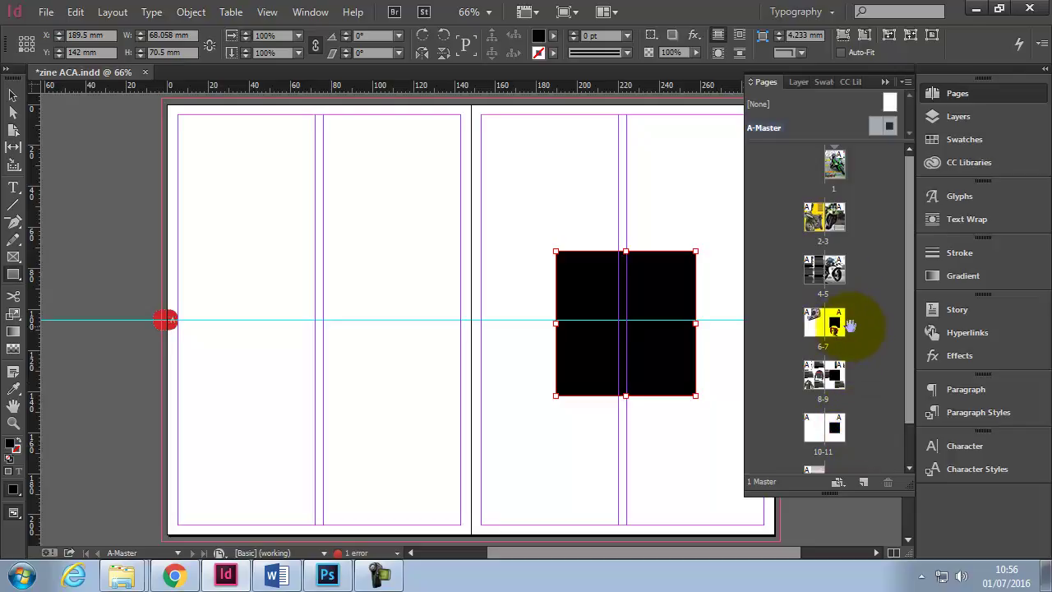
{"action": "double_click", "coordinate": [832, 432]}
{"action": "double_click", "coordinate": [826, 401]}
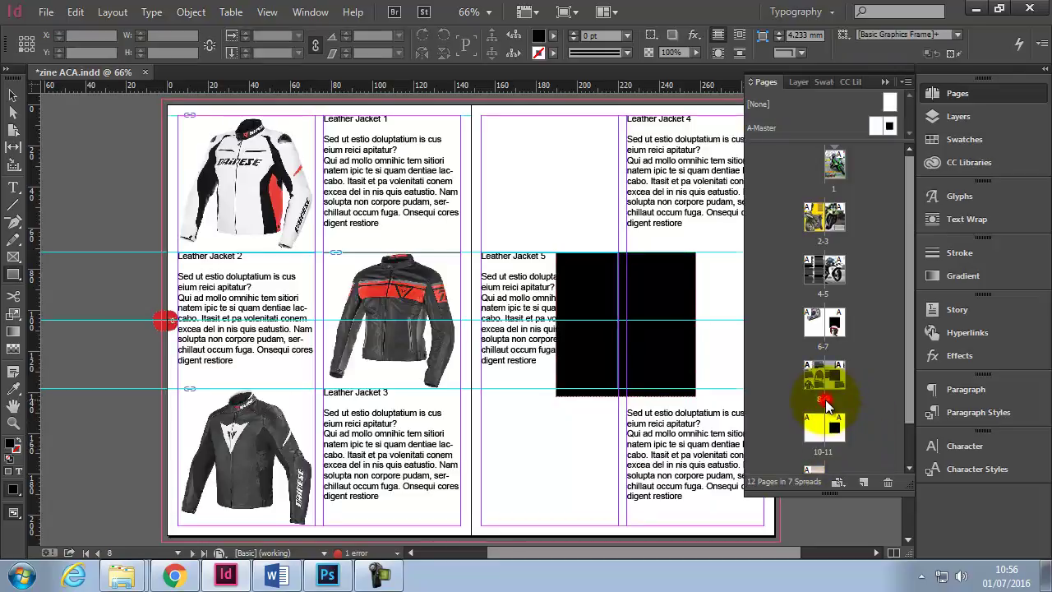
{"action": "double_click", "coordinate": [826, 342]}
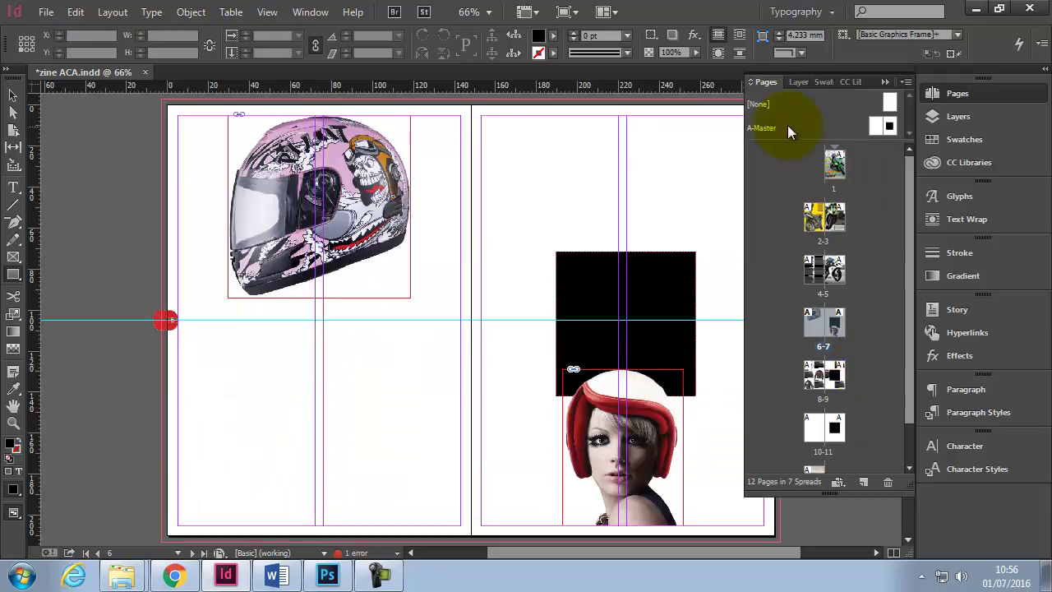
Return to A-Master and select the black square.
{"action": "double_click", "coordinate": [763, 127]}
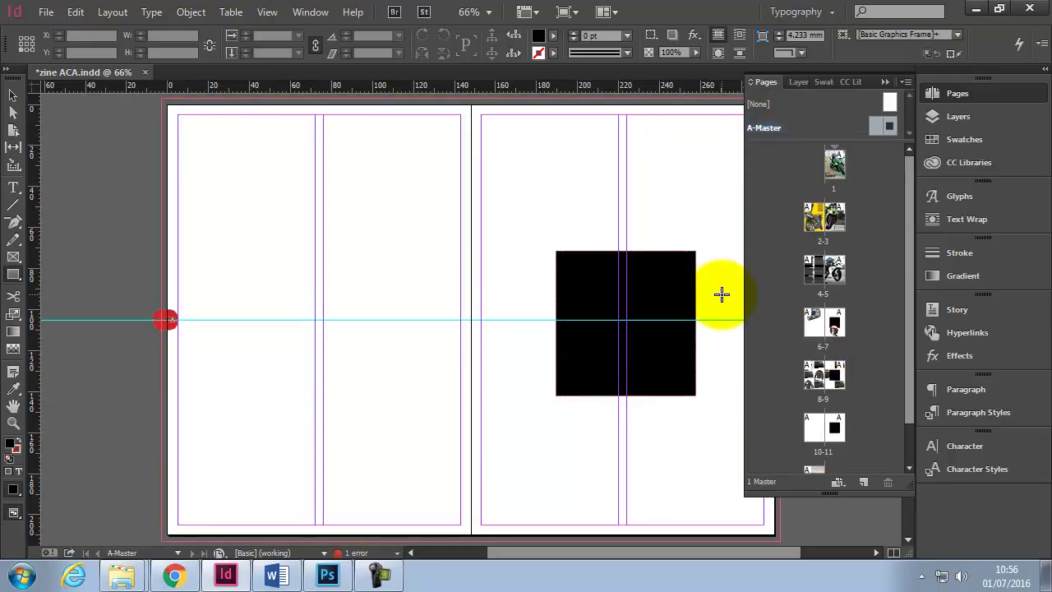
{"action": "left_click", "coordinate": [13, 95]}
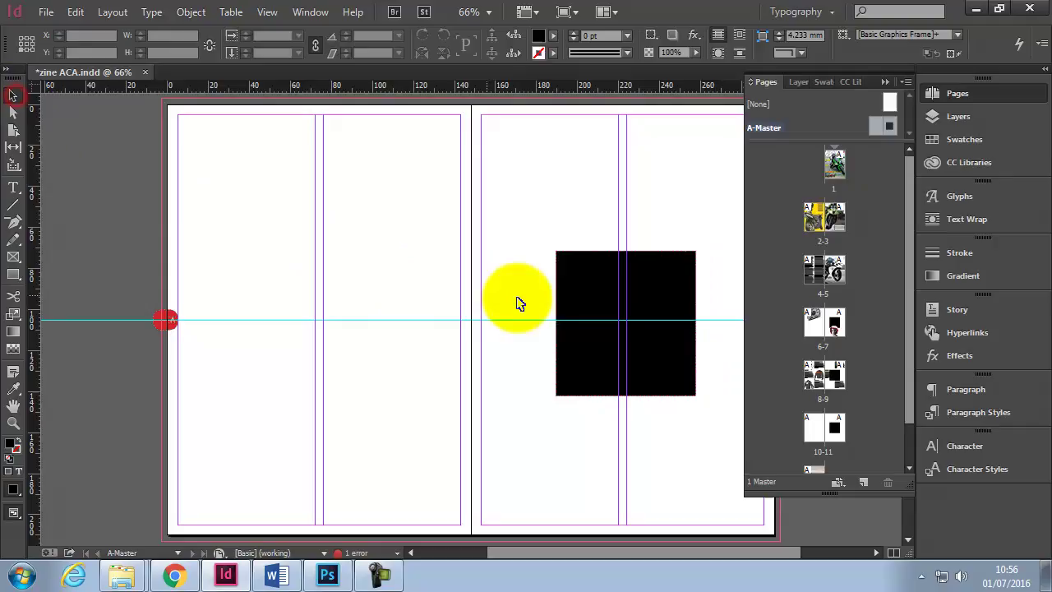
{"action": "left_click", "coordinate": [650, 292]}
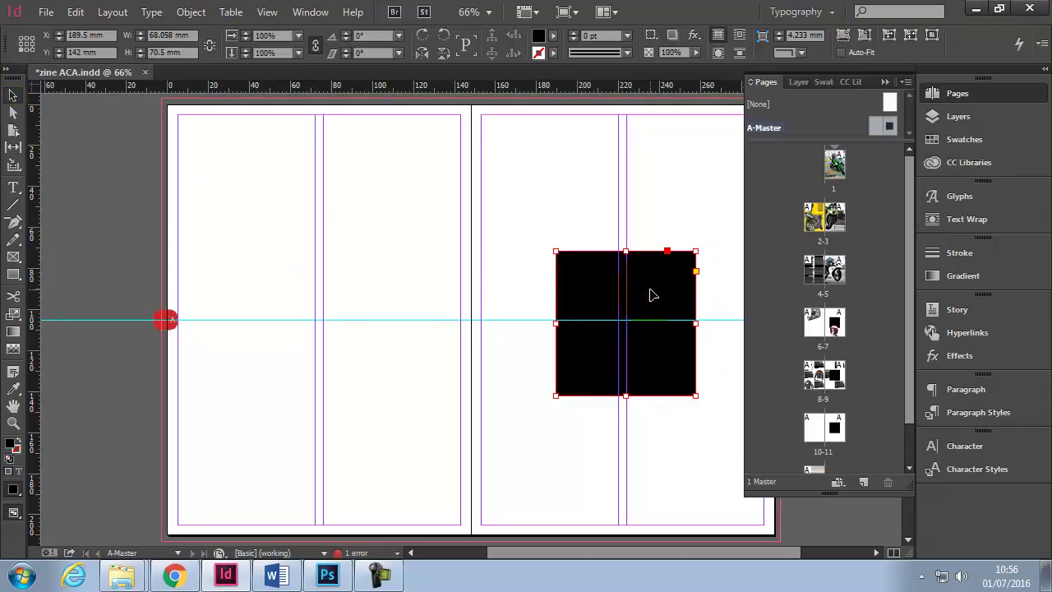
Delete the master's black square, make master the target layer, and collapse the Layers panel.
{"action": "key", "text": "Delete"}
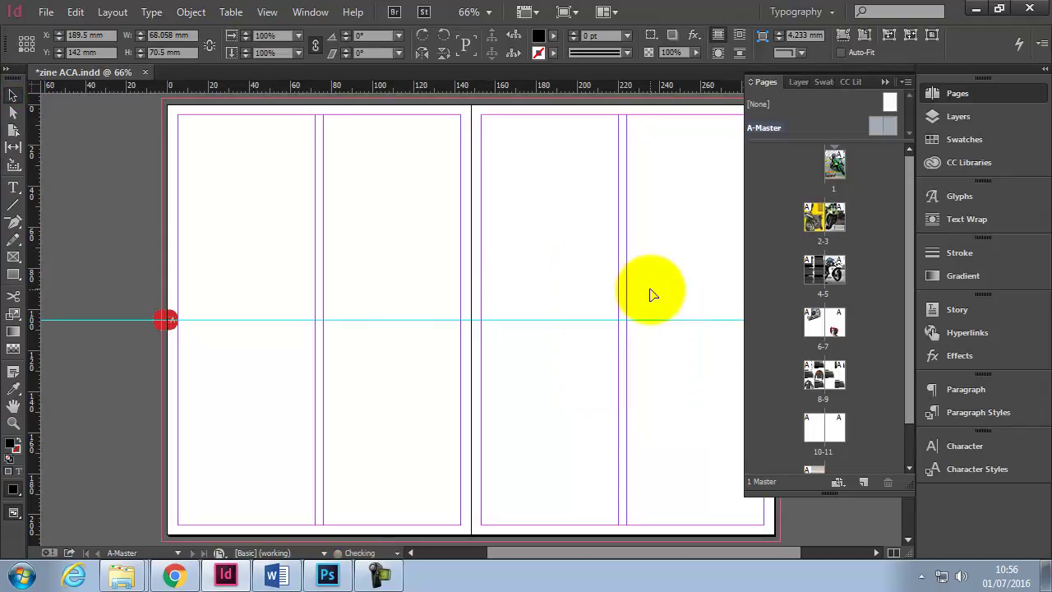
{"action": "left_click", "coordinate": [956, 116]}
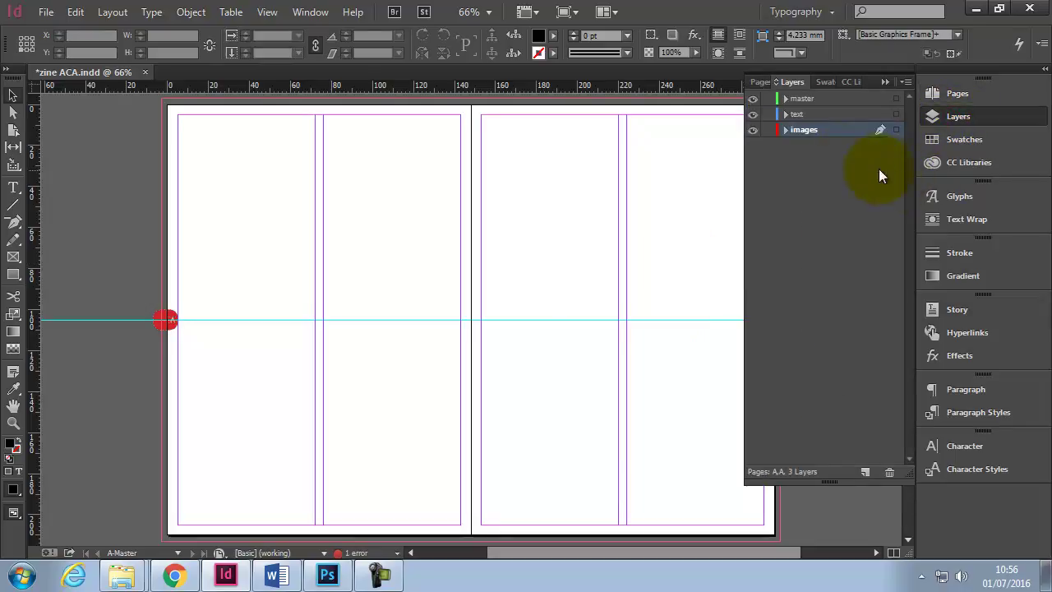
{"action": "left_click", "coordinate": [829, 100]}
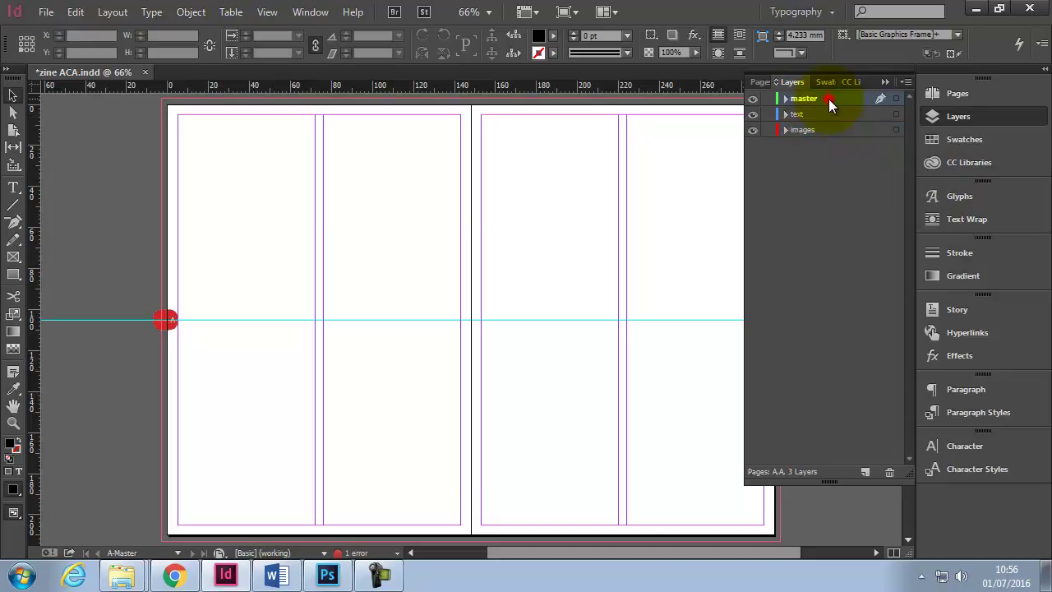
{"action": "left_click", "coordinate": [829, 113]}
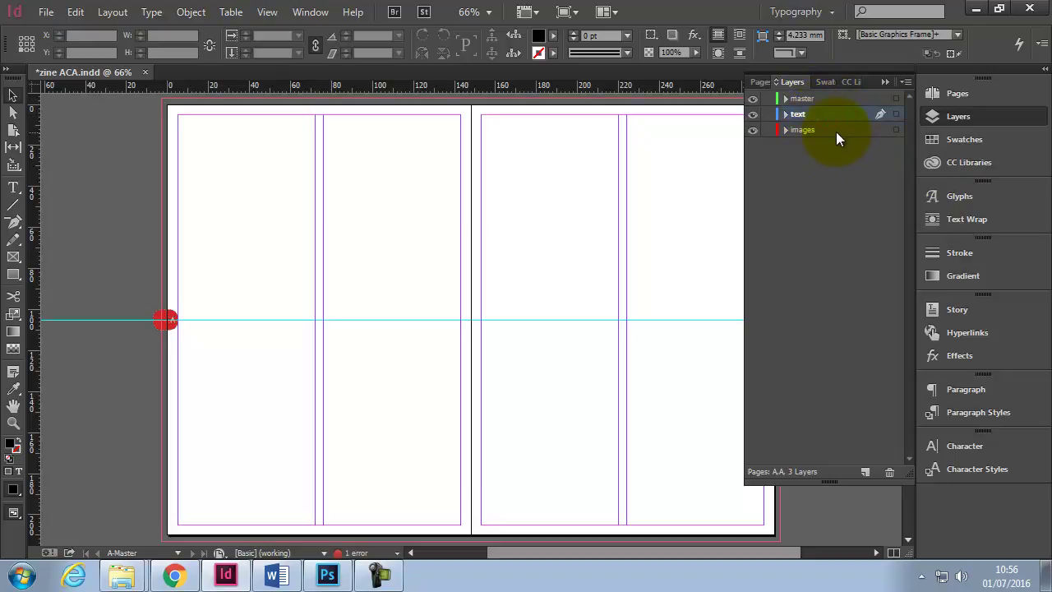
{"action": "left_click", "coordinate": [837, 130]}
{"action": "left_click", "coordinate": [829, 100]}
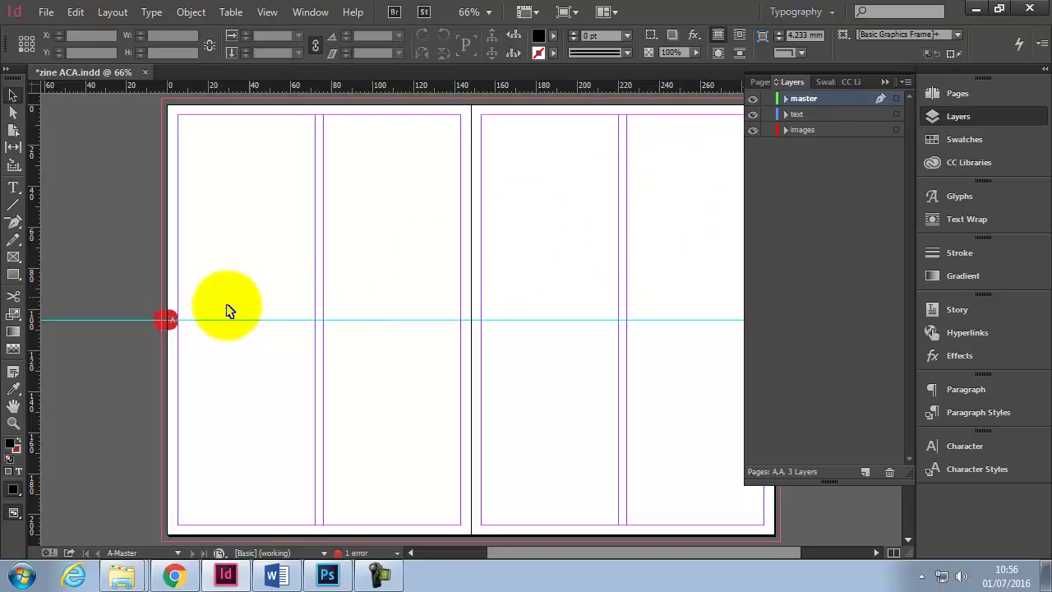
{"action": "left_click", "coordinate": [821, 115]}
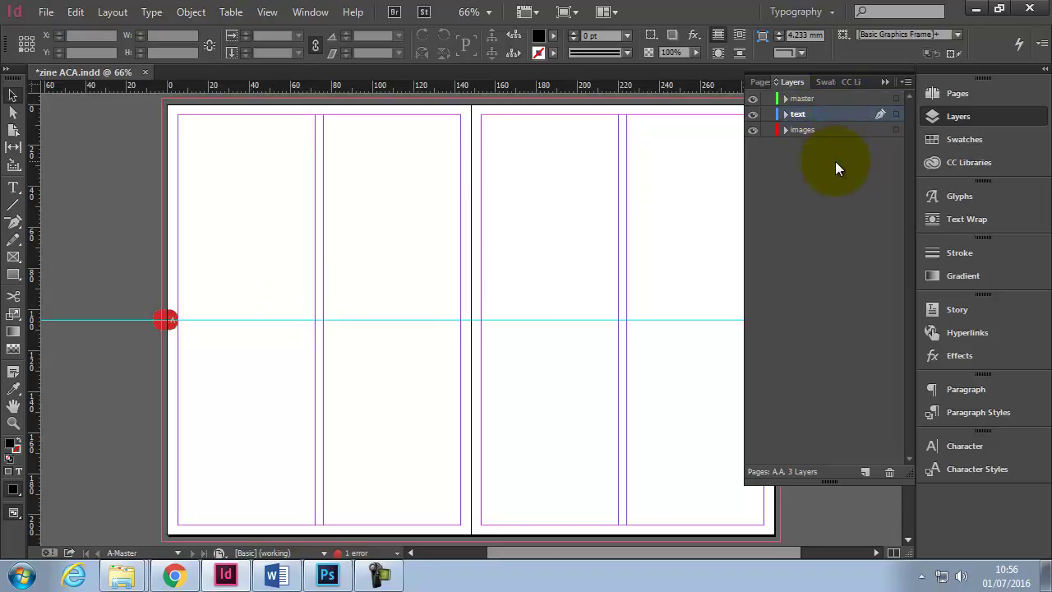
{"action": "left_click", "coordinate": [837, 130]}
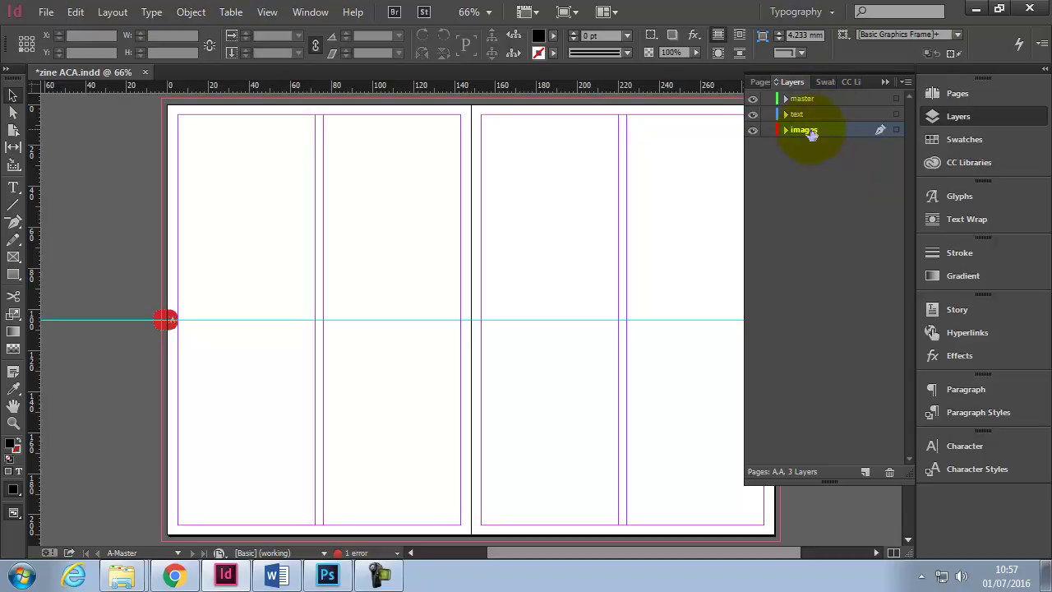
{"action": "left_click", "coordinate": [821, 98]}
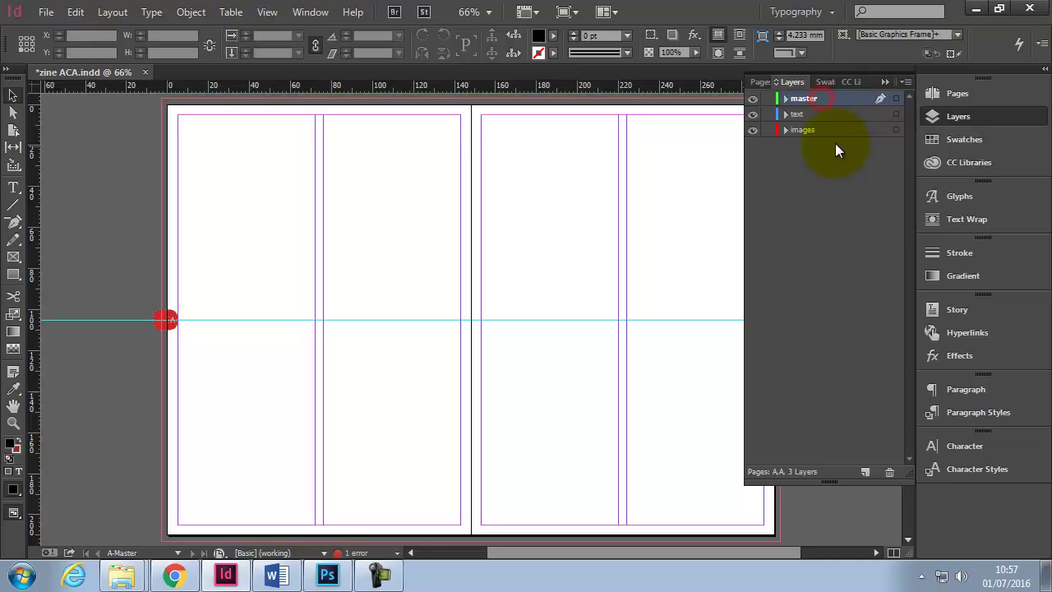
{"action": "left_click", "coordinate": [885, 83]}
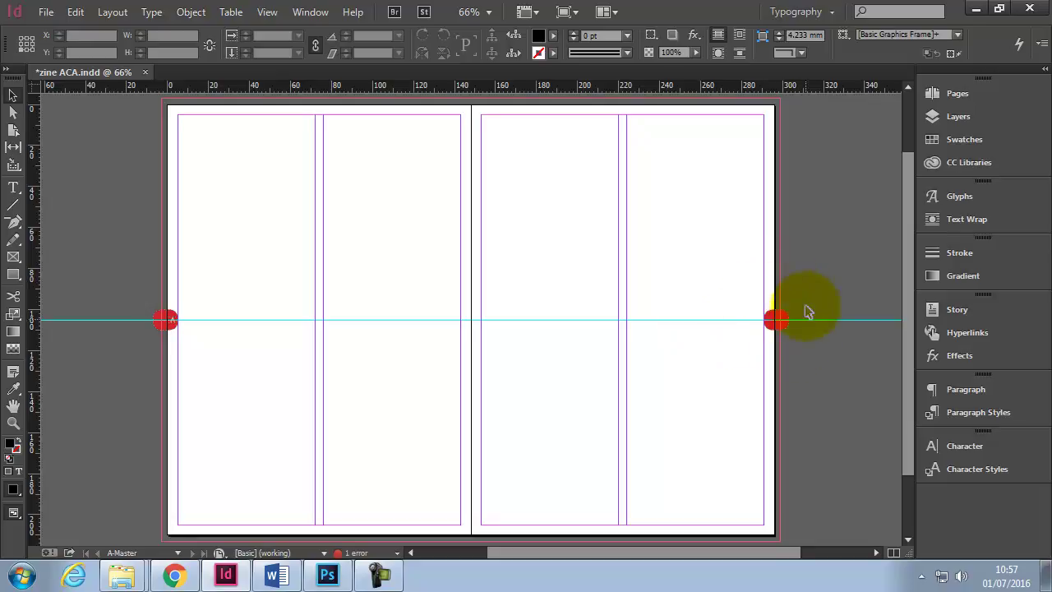
Zoom in on the red tab at the right edge and draw a text frame beside it.
{"action": "left_click", "coordinate": [14, 422]}
{"action": "left_click_drag", "start_coordinate": [742, 291], "coordinate": [830, 353]}
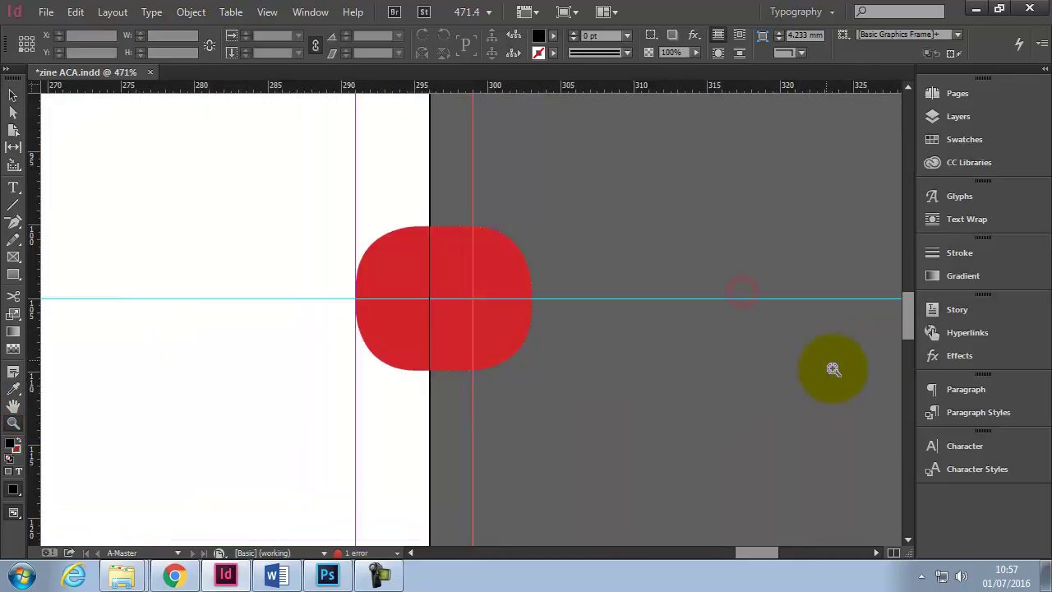
{"action": "left_click", "coordinate": [425, 303]}
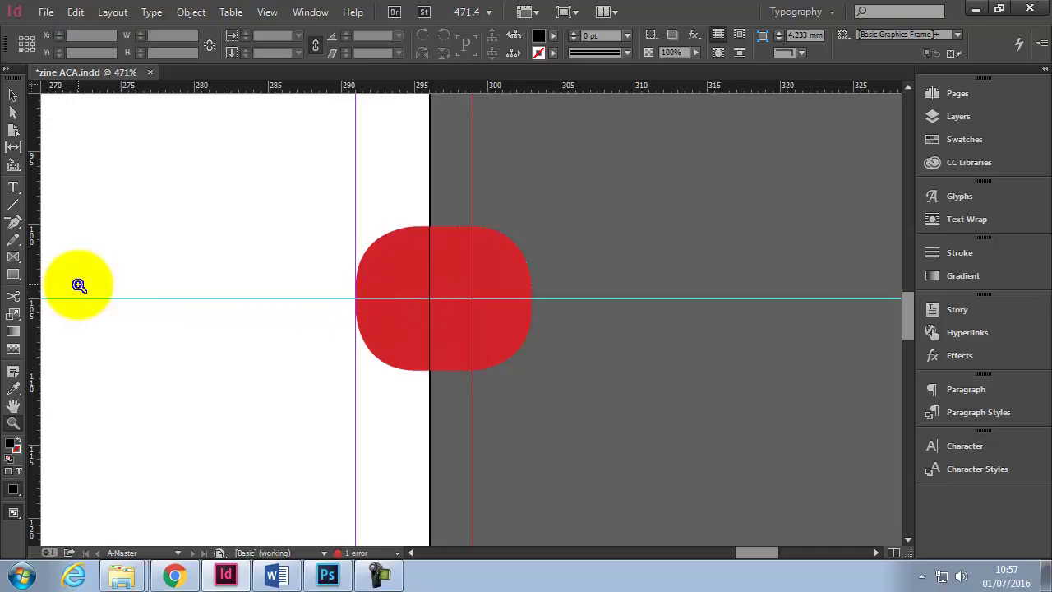
{"action": "left_click", "coordinate": [14, 188]}
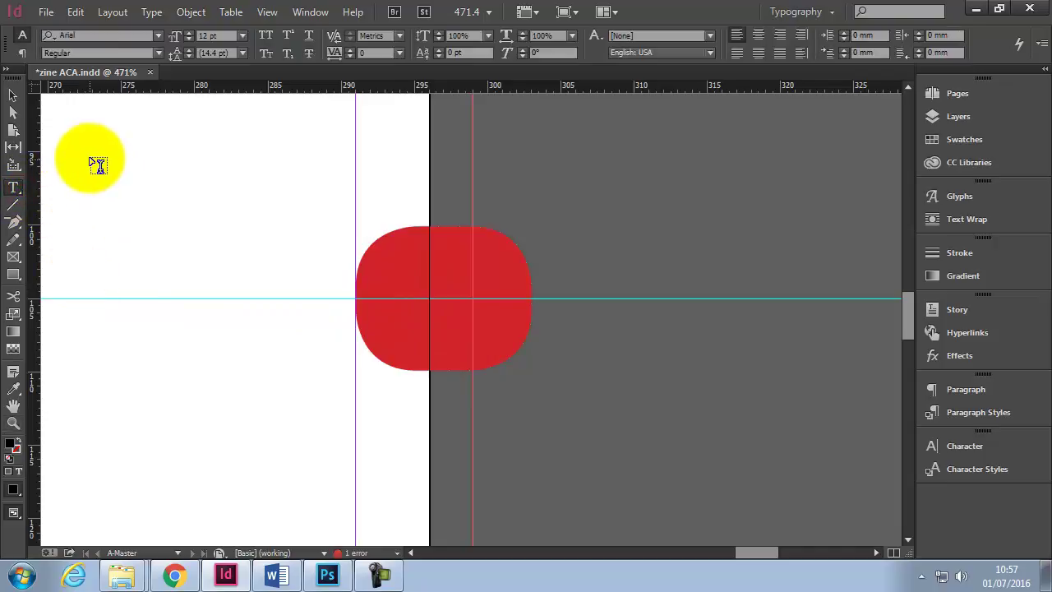
{"action": "left_click_drag", "start_coordinate": [88, 157], "coordinate": [345, 370]}
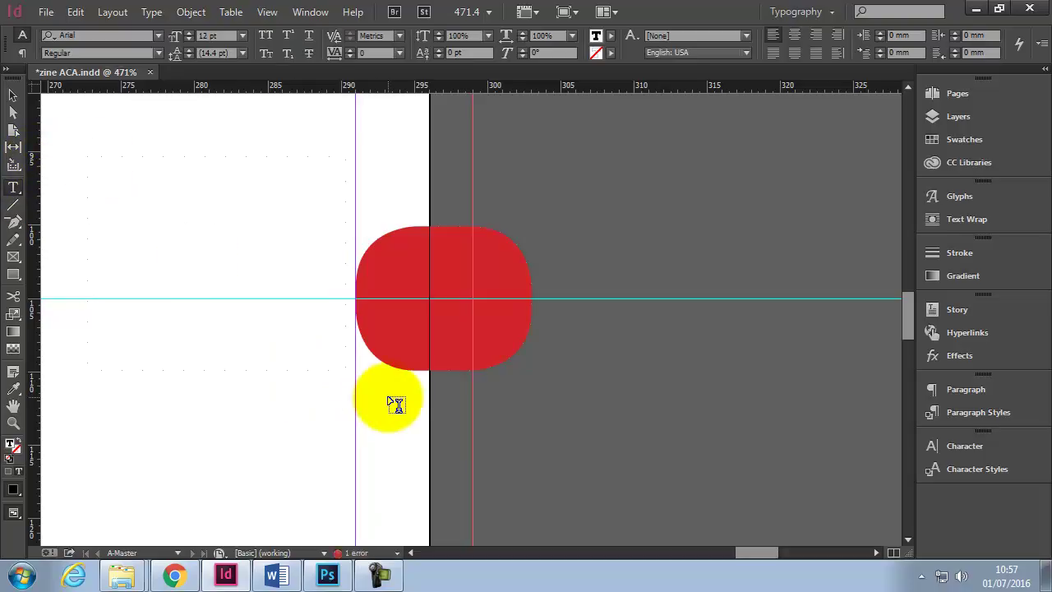
Insert a Current Page Number marker into the frame, shown as A on the master.
{"action": "left_click", "coordinate": [152, 13]}
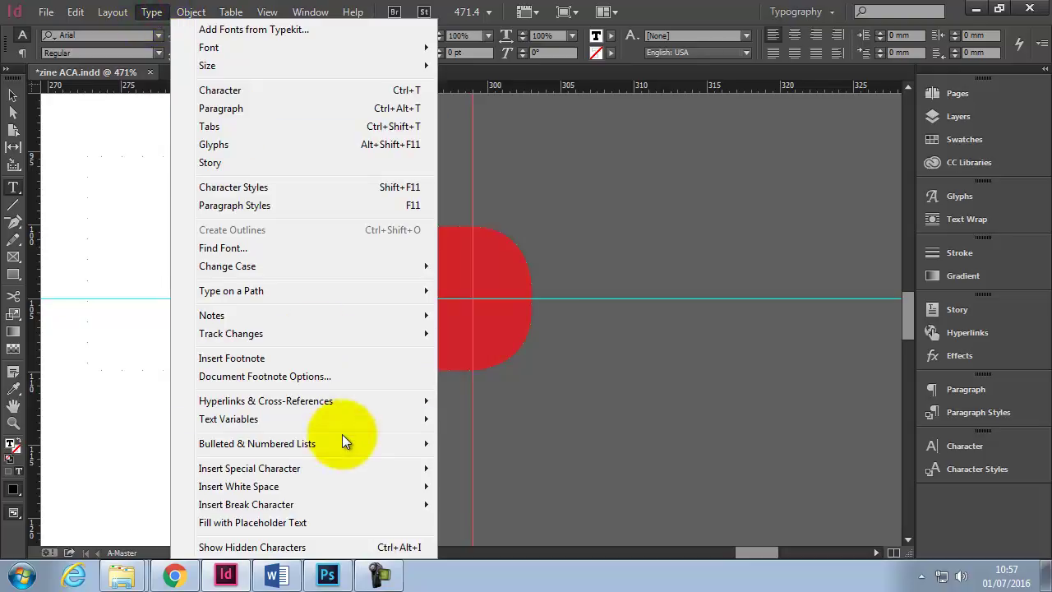
{"action": "mouse_move", "coordinate": [304, 468]}
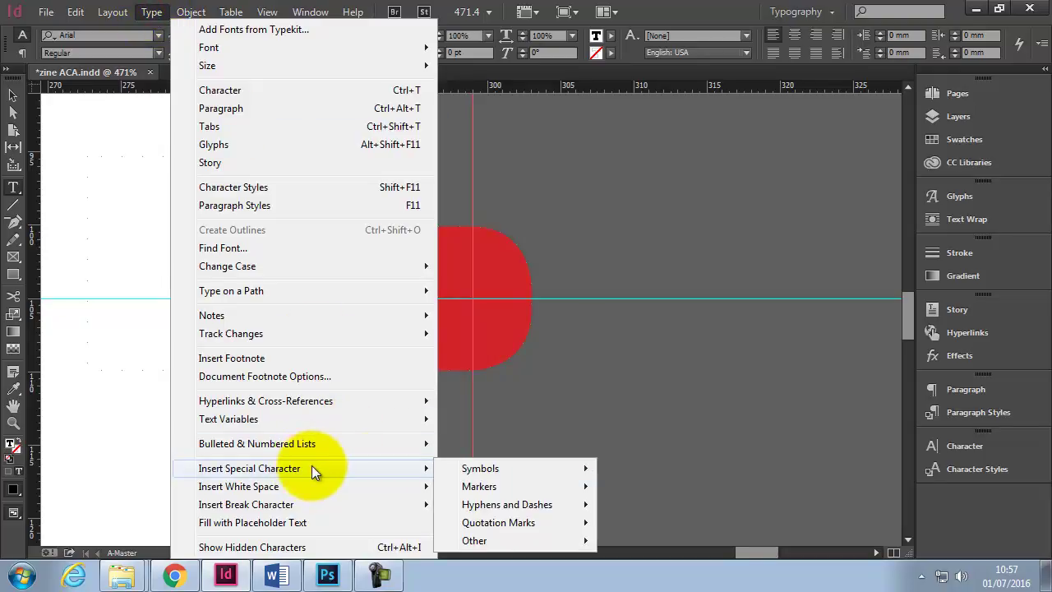
{"action": "mouse_move", "coordinate": [479, 485]}
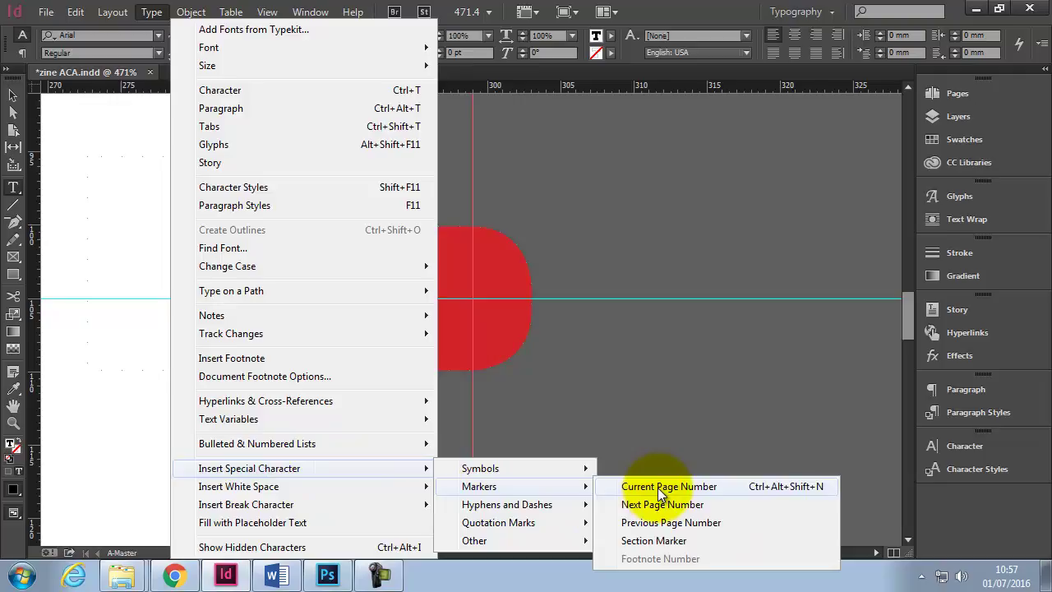
{"action": "left_click", "coordinate": [739, 489]}
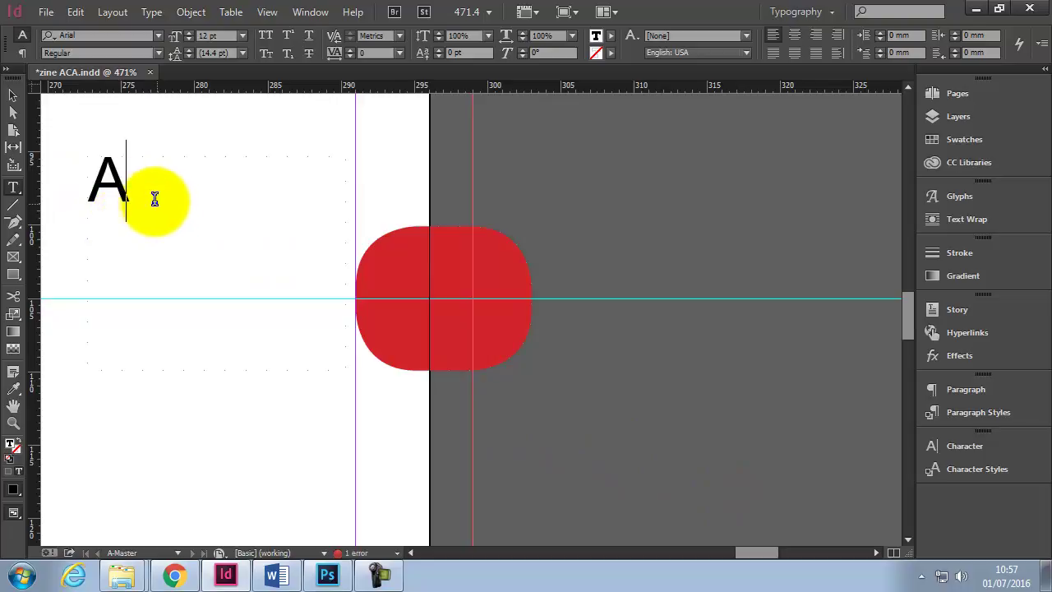
{"action": "left_click", "coordinate": [957, 93]}
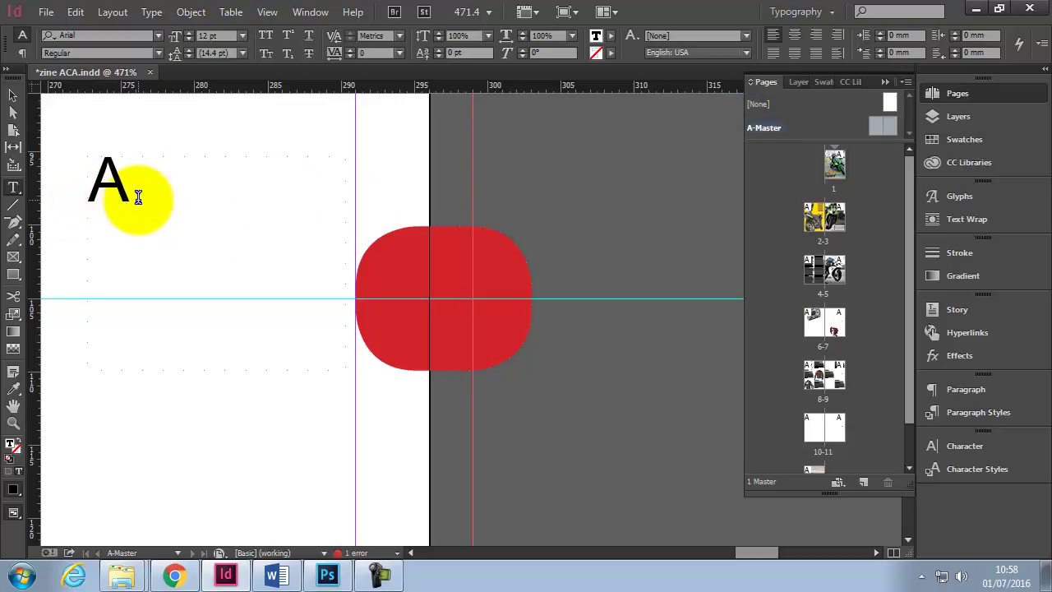
Apply the Page Number character style to the A marker.
{"action": "left_click_drag", "start_coordinate": [118, 193], "coordinate": [71, 189]}
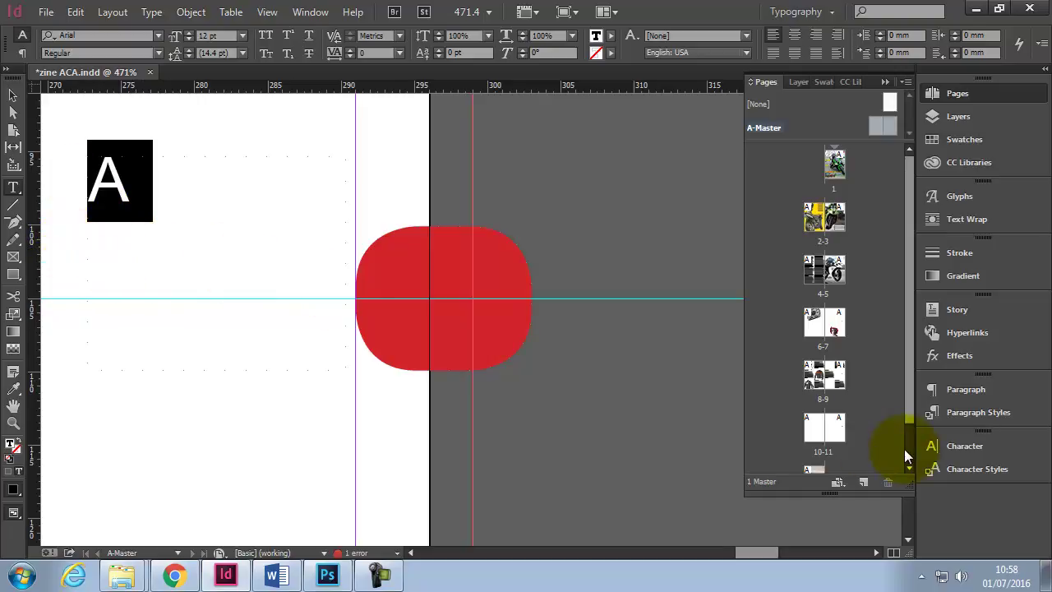
{"action": "left_click", "coordinate": [975, 469]}
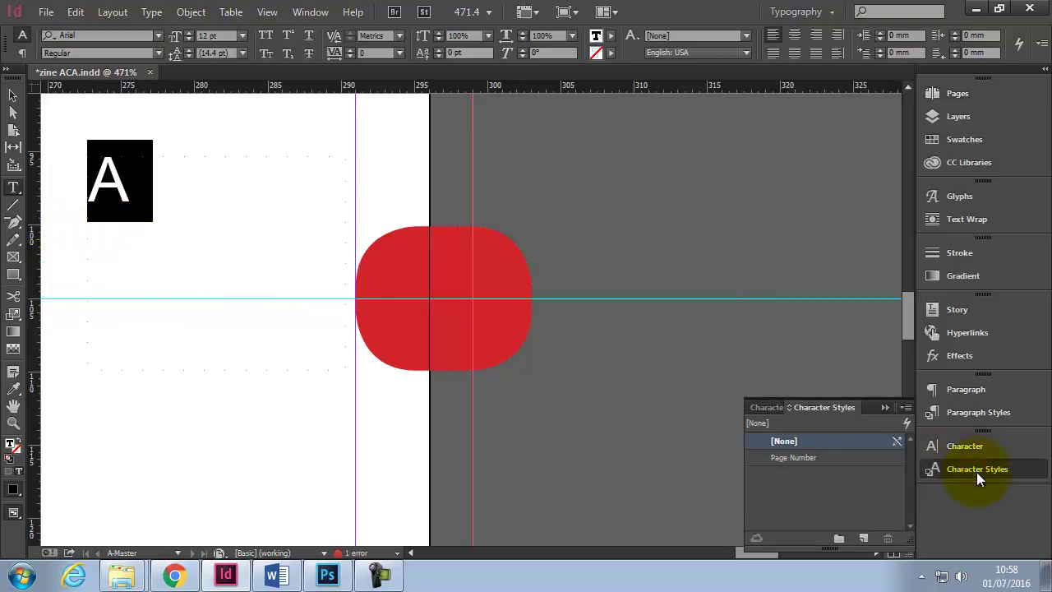
{"action": "left_click", "coordinate": [809, 457]}
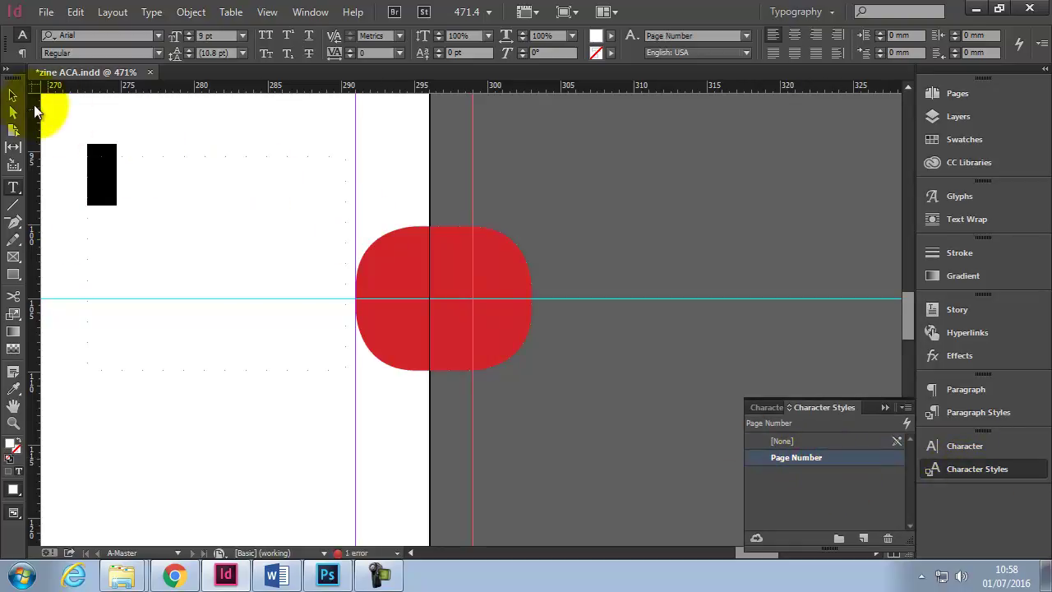
Shrink the marker frame, move it onto the red tab, and centre-align the number.
{"action": "left_click", "coordinate": [13, 95]}
{"action": "left_click_drag", "start_coordinate": [104, 177], "coordinate": [416, 297]}
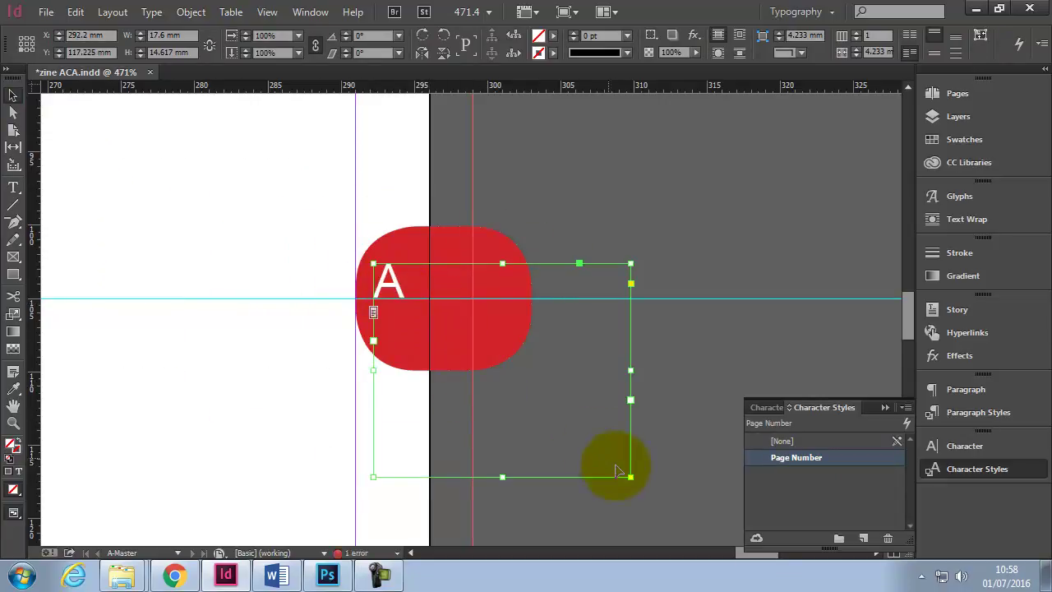
{"action": "left_click_drag", "start_coordinate": [630, 477], "coordinate": [355, 298]}
{"action": "left_click", "coordinate": [375, 287]}
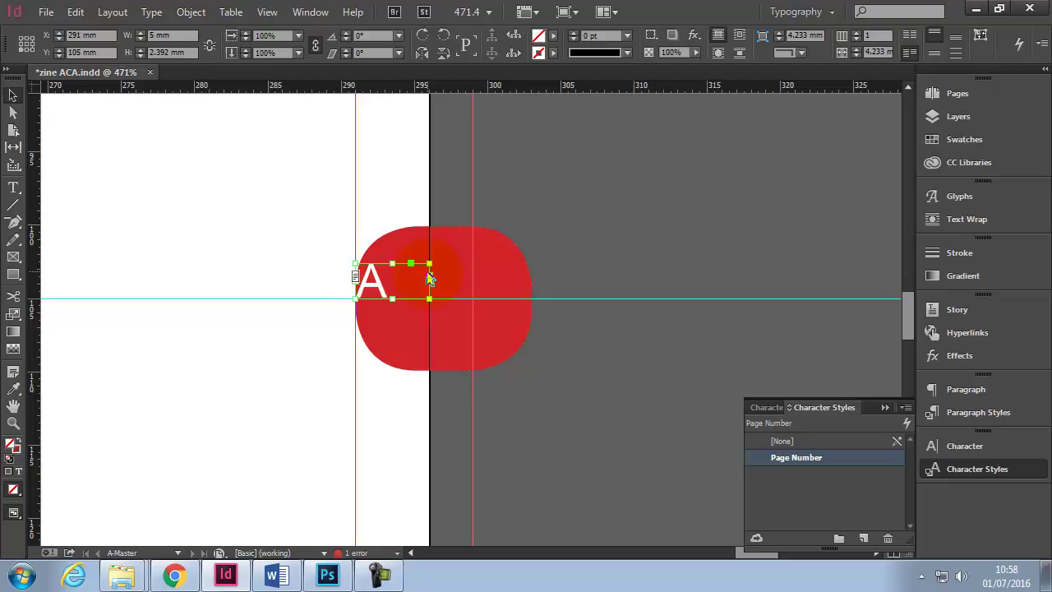
{"action": "left_click_drag", "start_coordinate": [408, 288], "coordinate": [406, 303]}
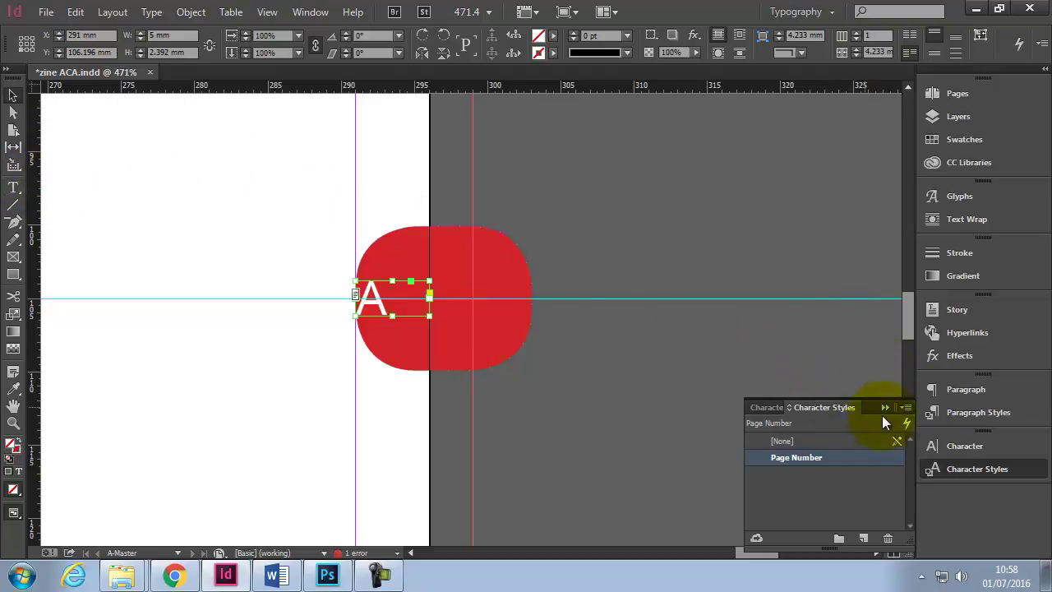
{"action": "left_click", "coordinate": [956, 388]}
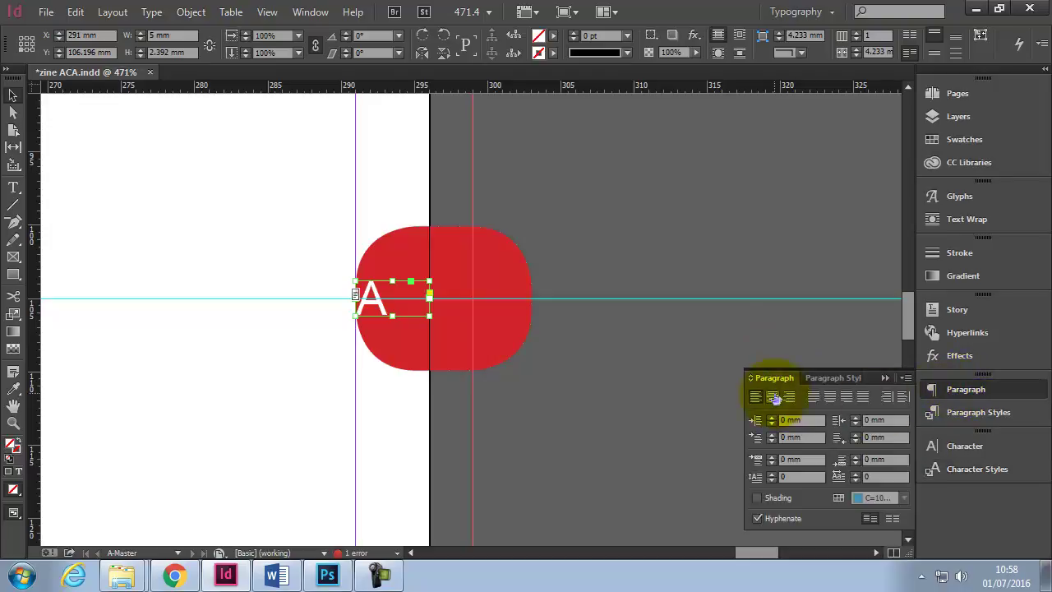
{"action": "left_click", "coordinate": [774, 398]}
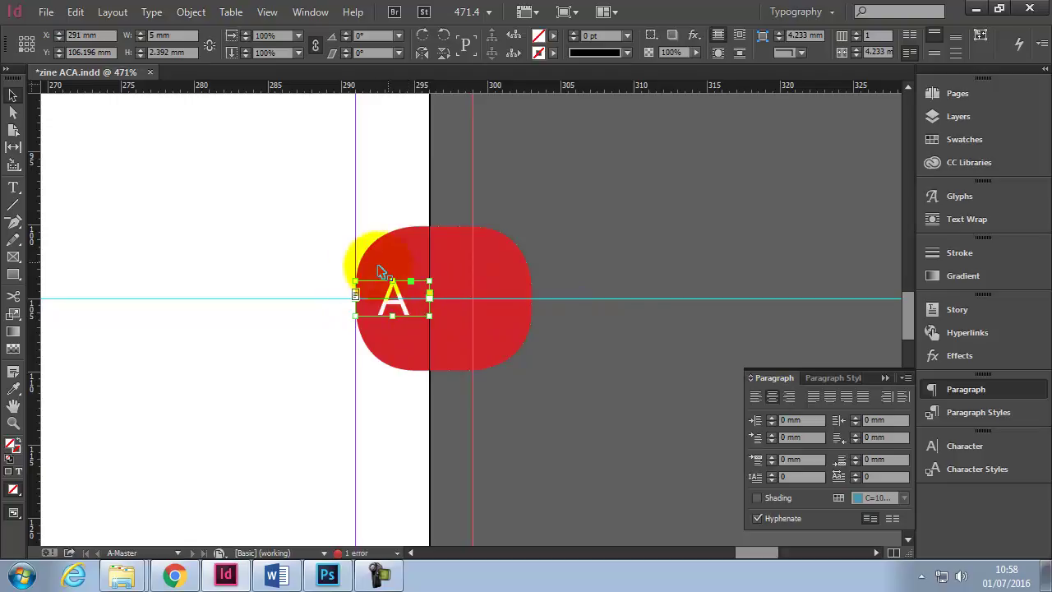
{"action": "left_click", "coordinate": [407, 316]}
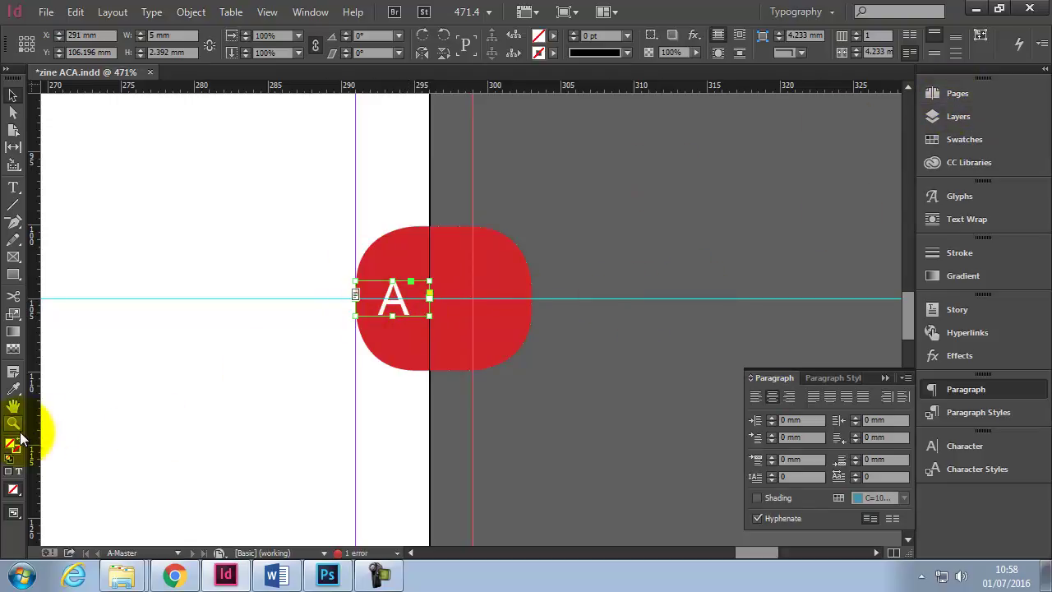
Go to spread 10–11 and zoom in on the red tab showing the number 11.
{"action": "left_click", "coordinate": [14, 408]}
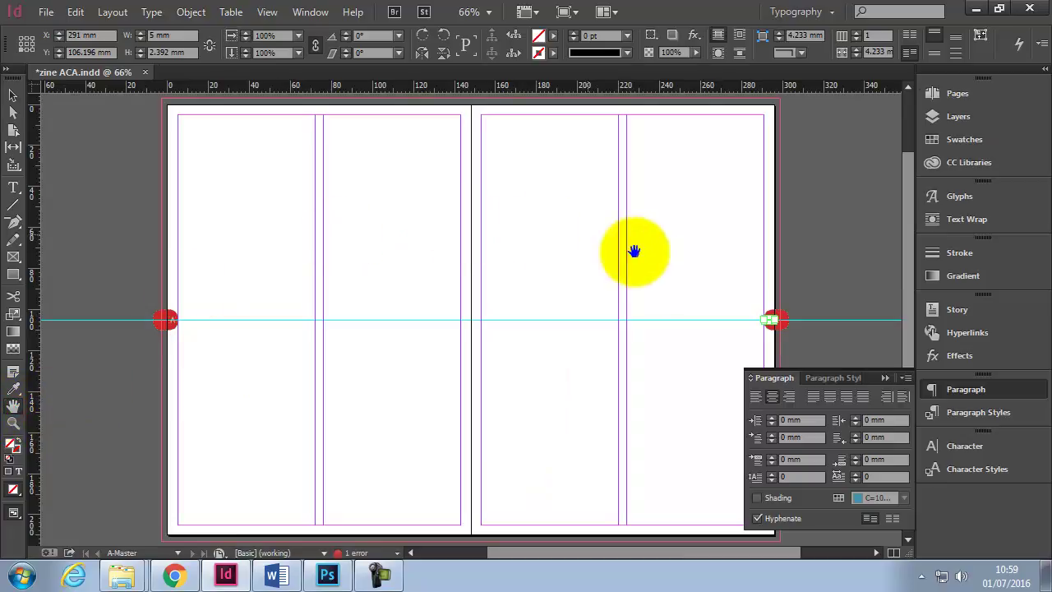
{"action": "left_click", "coordinate": [953, 92]}
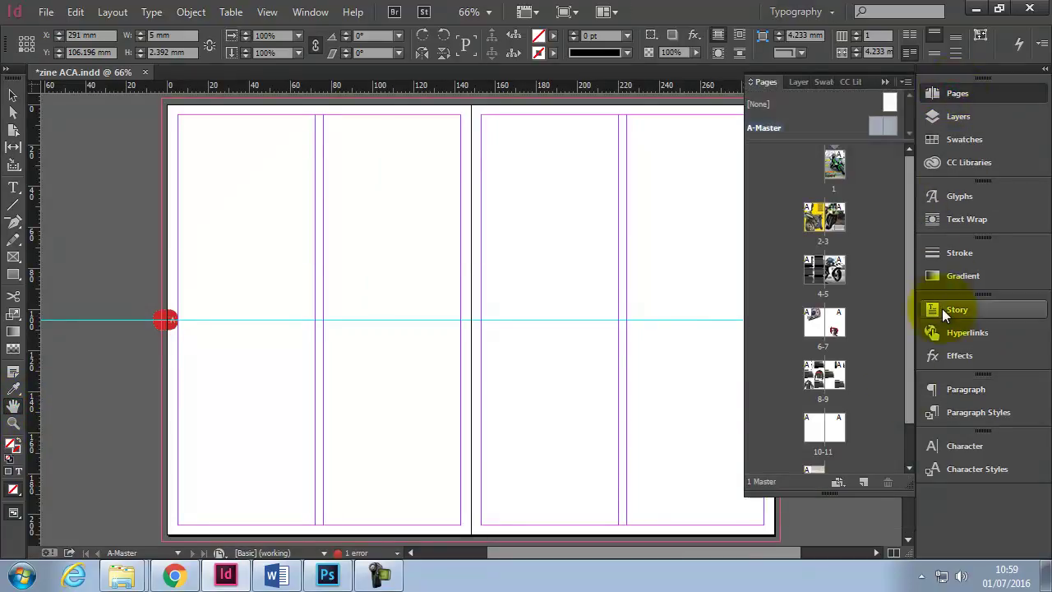
{"action": "double_click", "coordinate": [826, 451]}
{"action": "left_click_drag", "start_coordinate": [676, 552], "coordinate": [725, 553]}
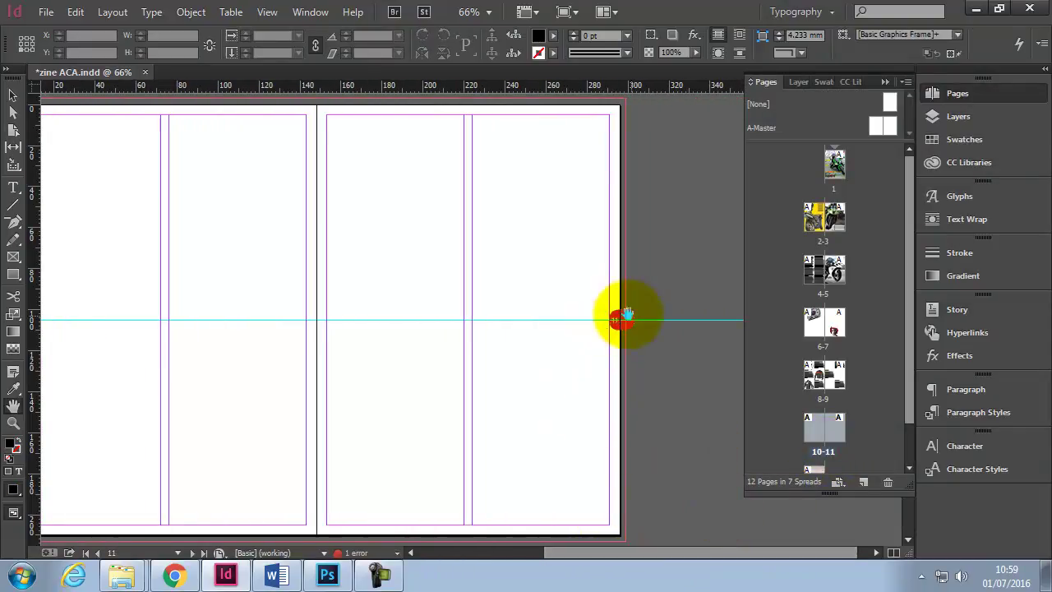
{"action": "left_click", "coordinate": [15, 425]}
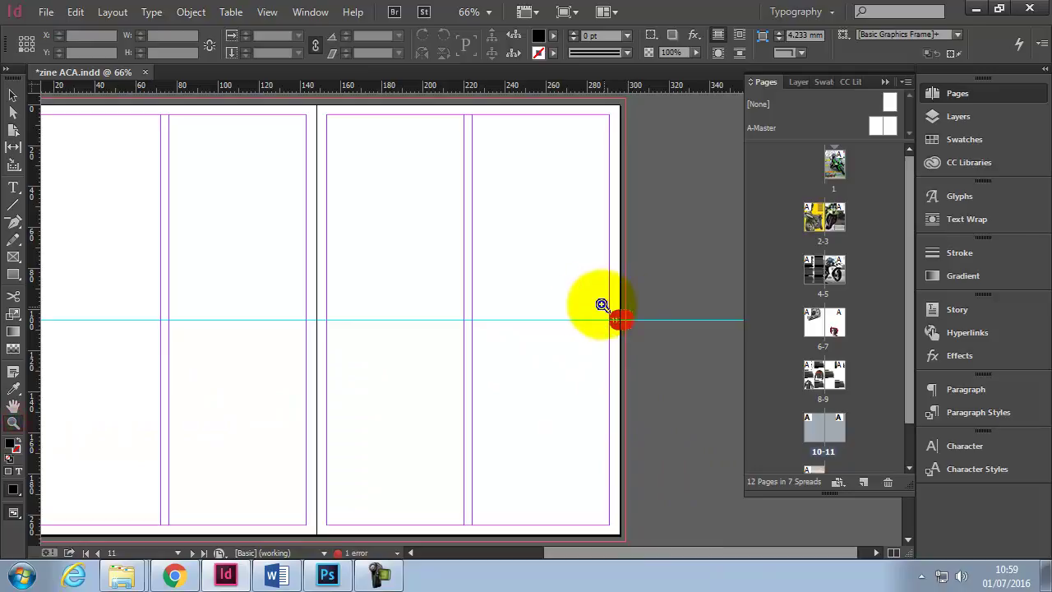
{"action": "left_click_drag", "start_coordinate": [594, 301], "coordinate": [647, 340]}
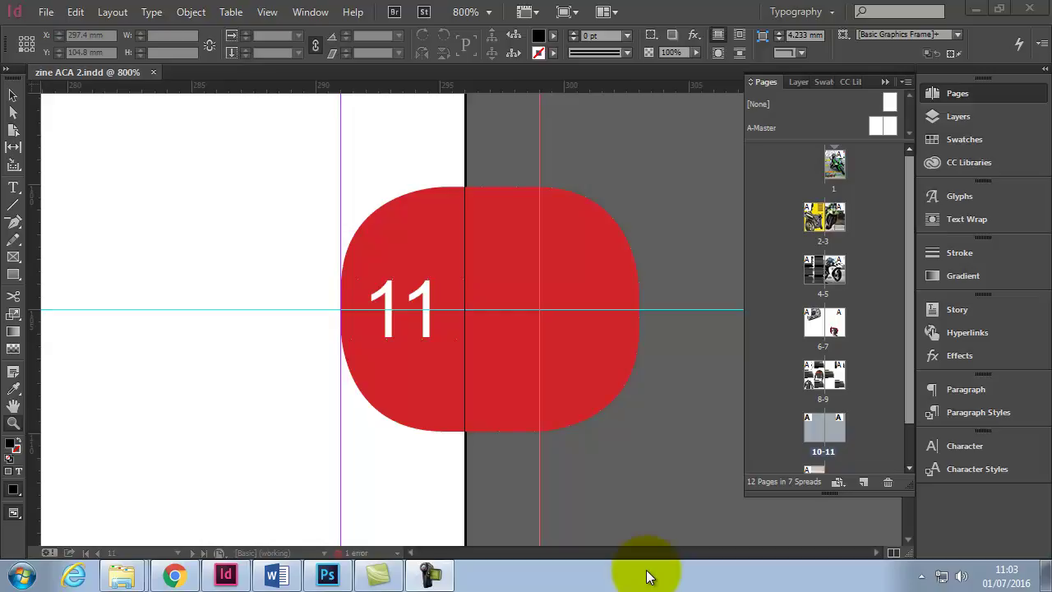
Go to page 12, the Honda back-cover advert, and zoom in on its red tab.
{"action": "double_click", "coordinate": [14, 406]}
{"action": "scroll", "coordinate": [910, 440], "scroll_direction": "down", "scroll_amount": 2}
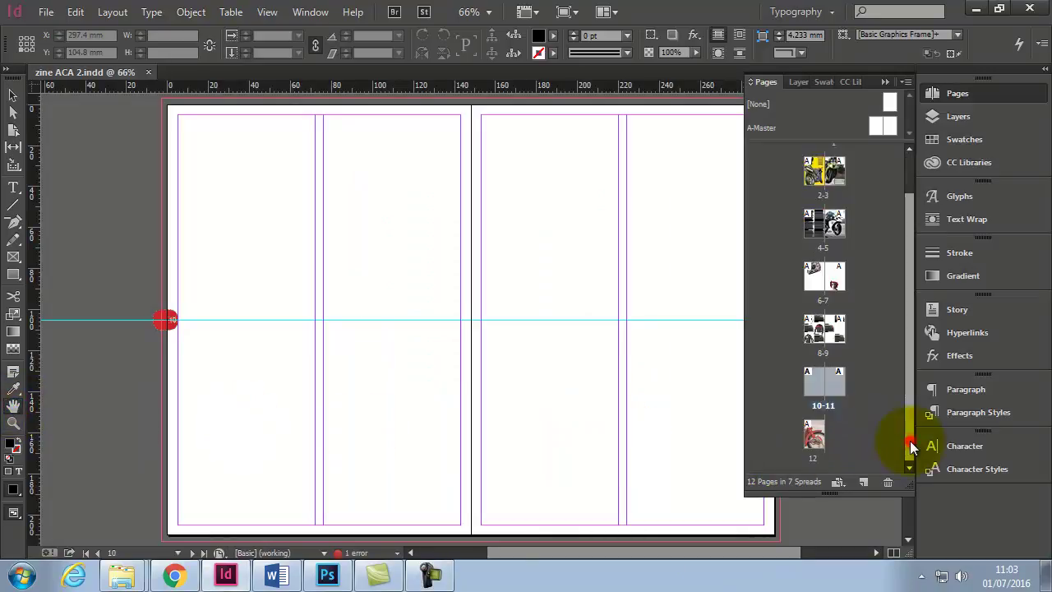
{"action": "double_click", "coordinate": [813, 436]}
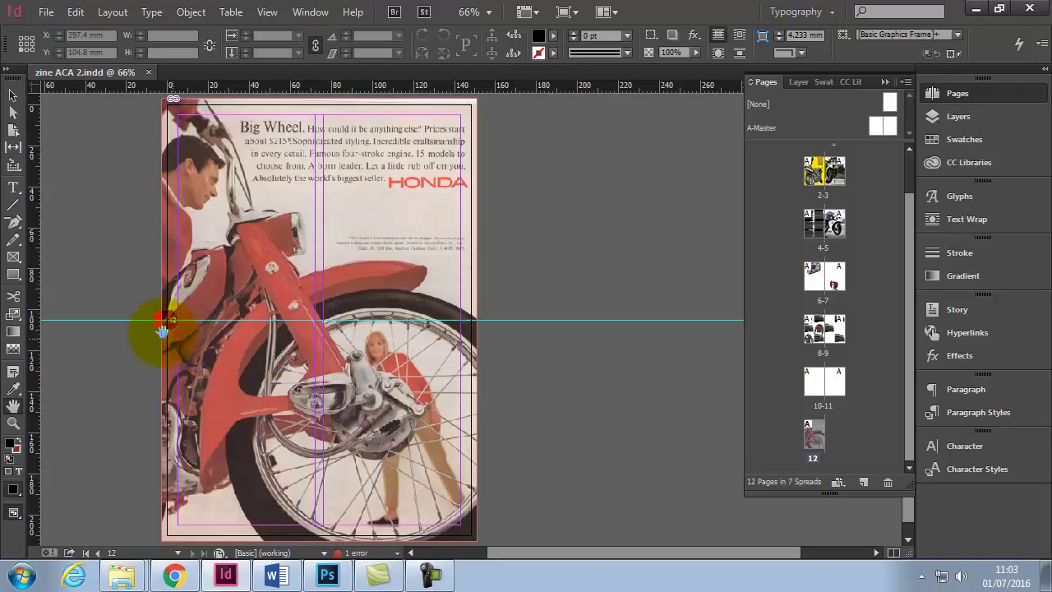
{"action": "left_click", "coordinate": [13, 422]}
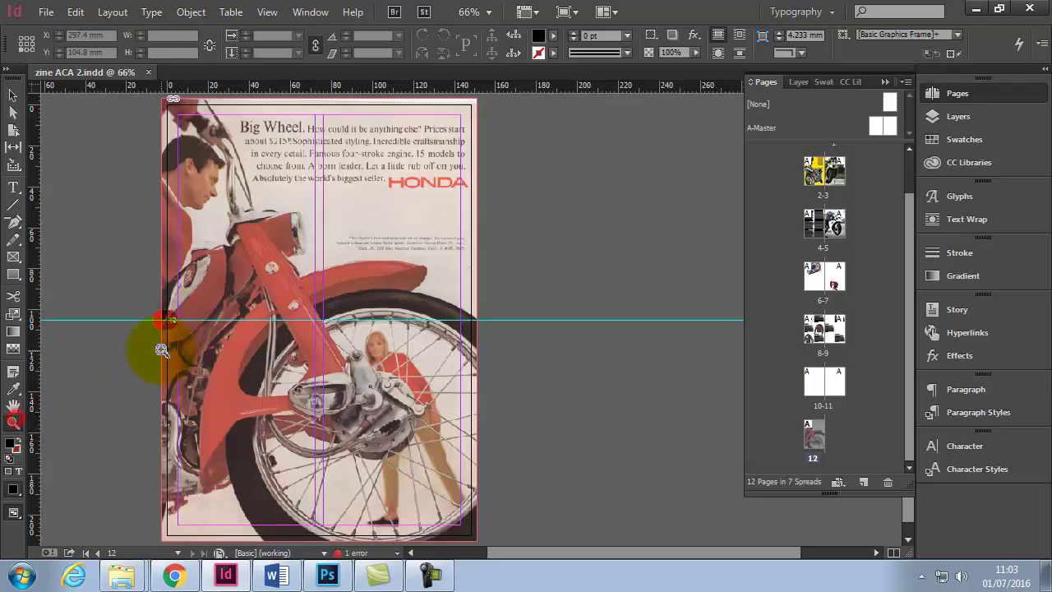
{"action": "left_click_drag", "start_coordinate": [145, 303], "coordinate": [224, 354]}
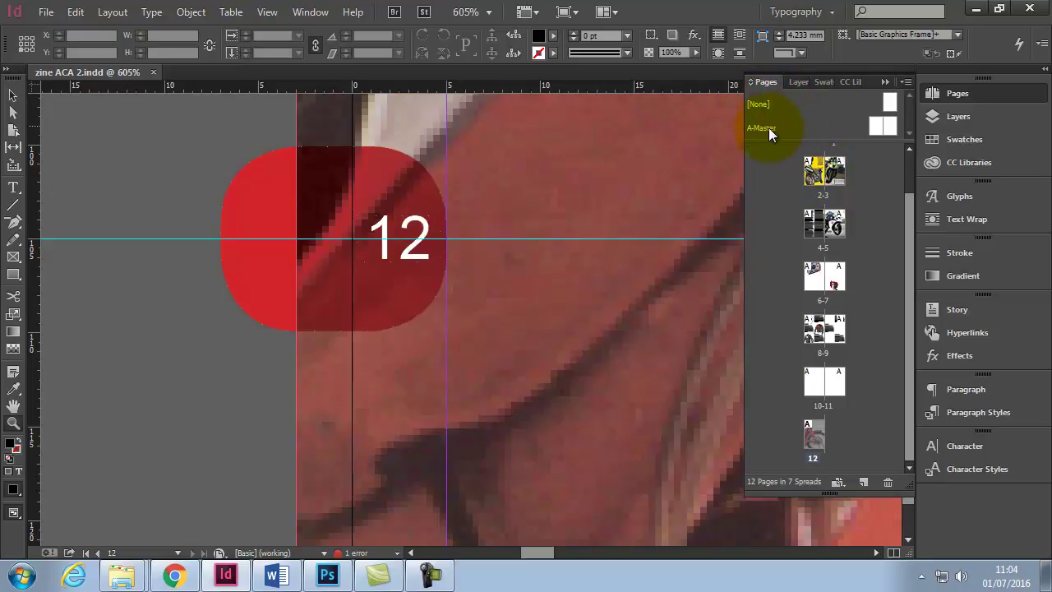
Apply the [None] master to page 12 so its red page-number tab disappears.
{"action": "left_click", "coordinate": [760, 104]}
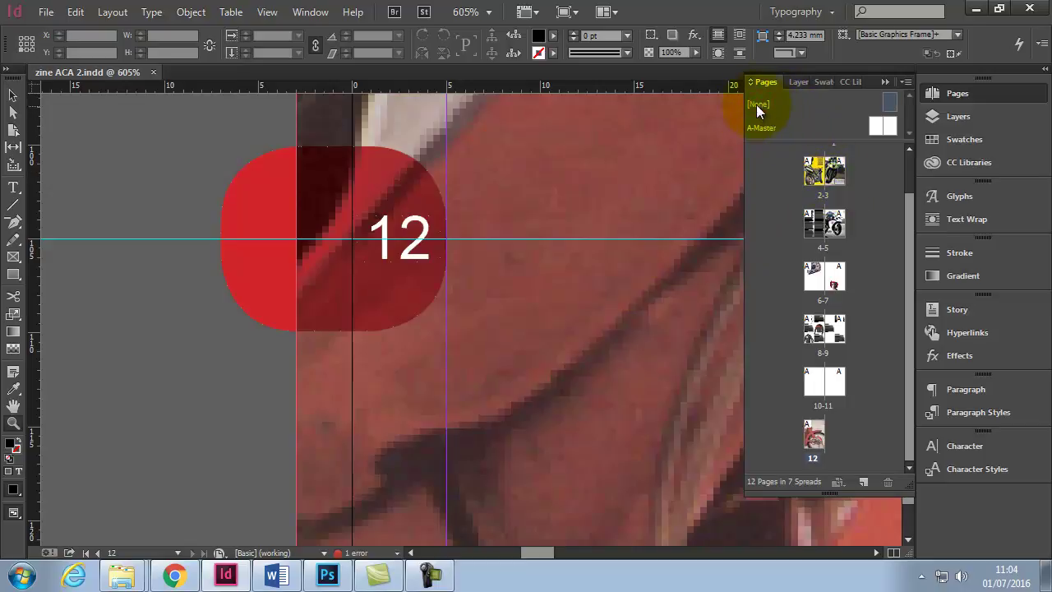
{"action": "left_click_drag", "start_coordinate": [889, 101], "coordinate": [814, 441]}
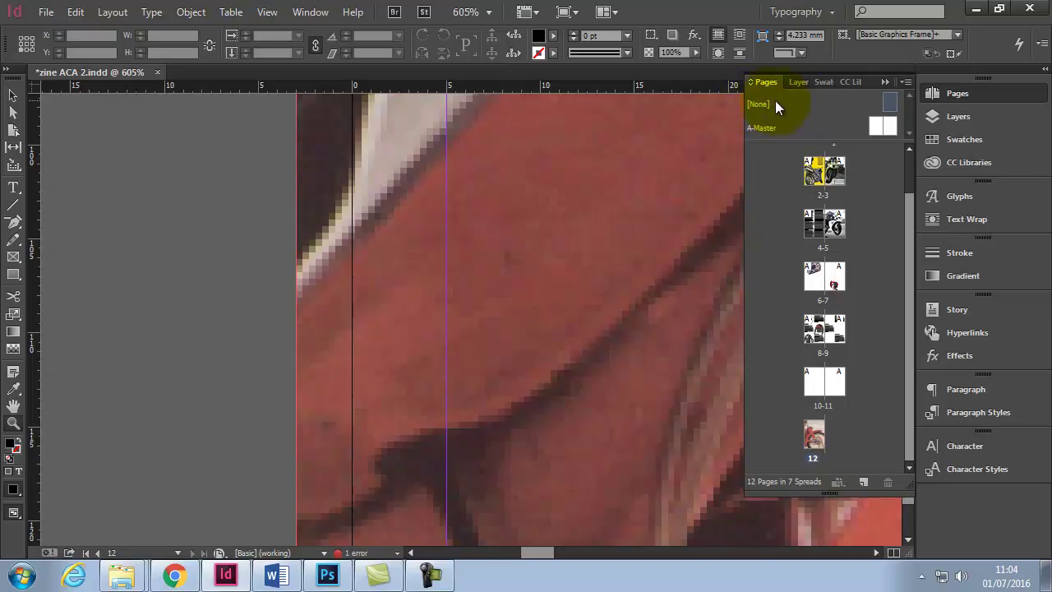
{"action": "left_click_drag", "start_coordinate": [765, 103], "coordinate": [826, 445]}
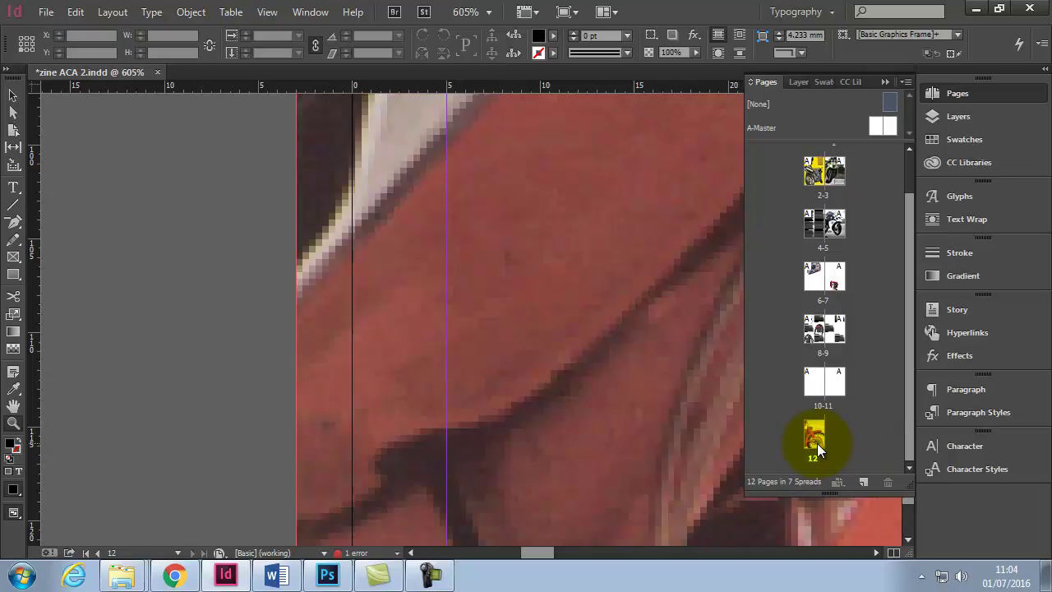
{"action": "left_click_drag", "start_coordinate": [767, 129], "coordinate": [814, 436]}
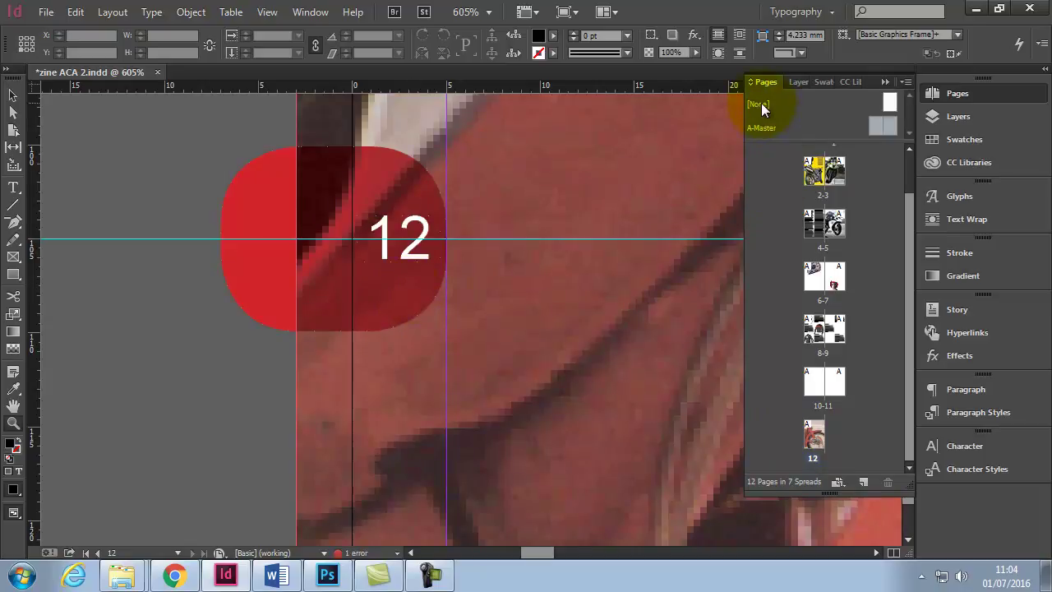
{"action": "left_click_drag", "start_coordinate": [761, 102], "coordinate": [814, 436]}
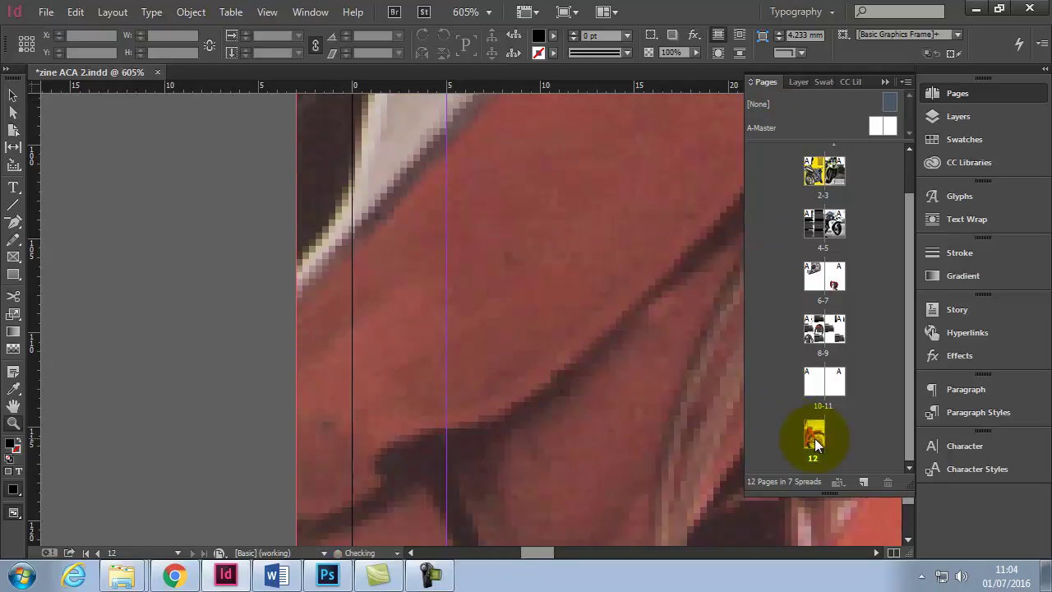